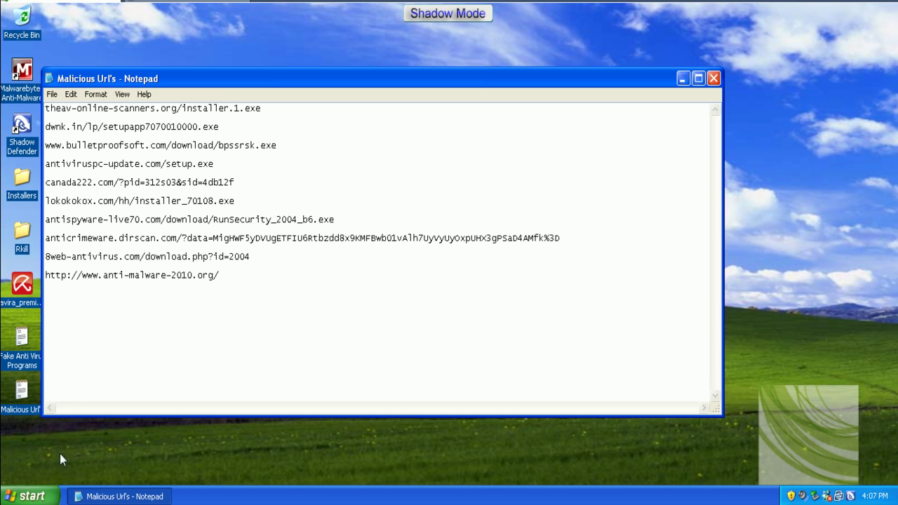
Step: Launch Internet Explorer from the Start menu's program list
{"action": "left_click", "coordinate": [28, 496]}
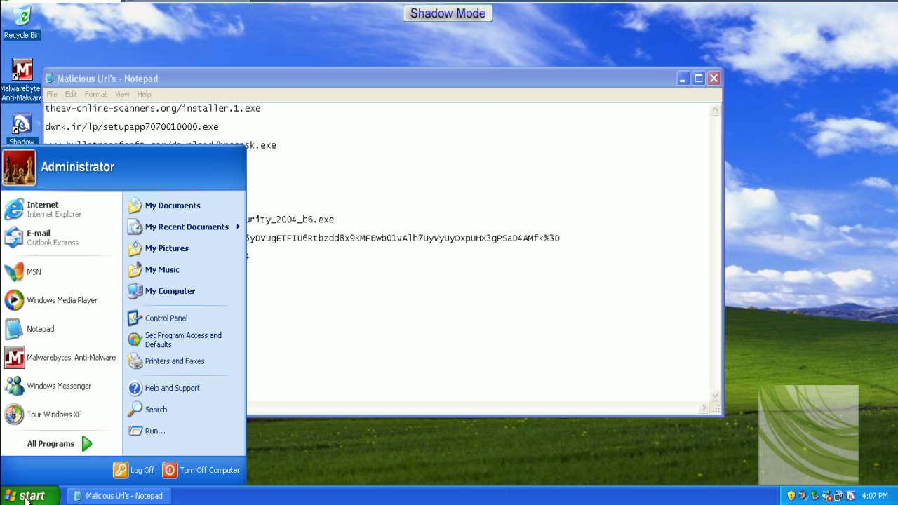
{"action": "left_click", "coordinate": [71, 204]}
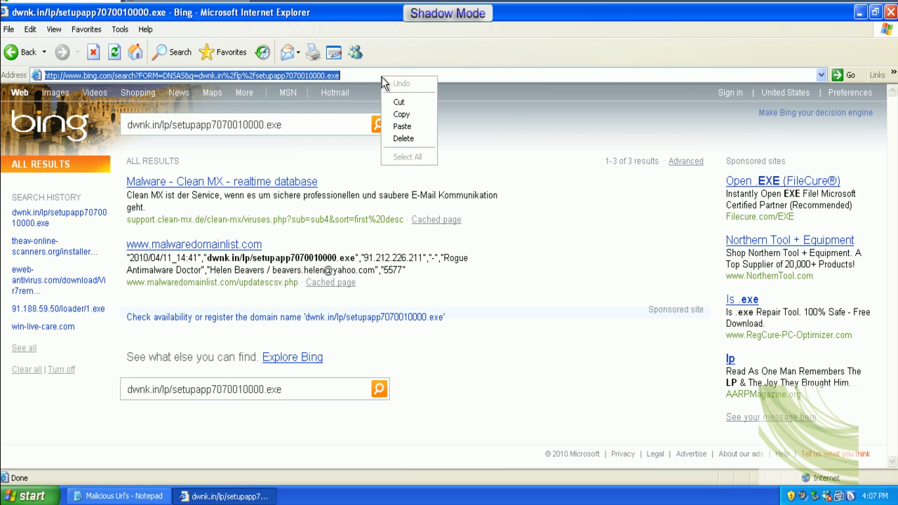
Step: Load the pasted bulletproofsoft download URL and choose Run for bpssrsk.exe
{"action": "left_click", "coordinate": [404, 119]}
{"action": "key", "text": "Return"}
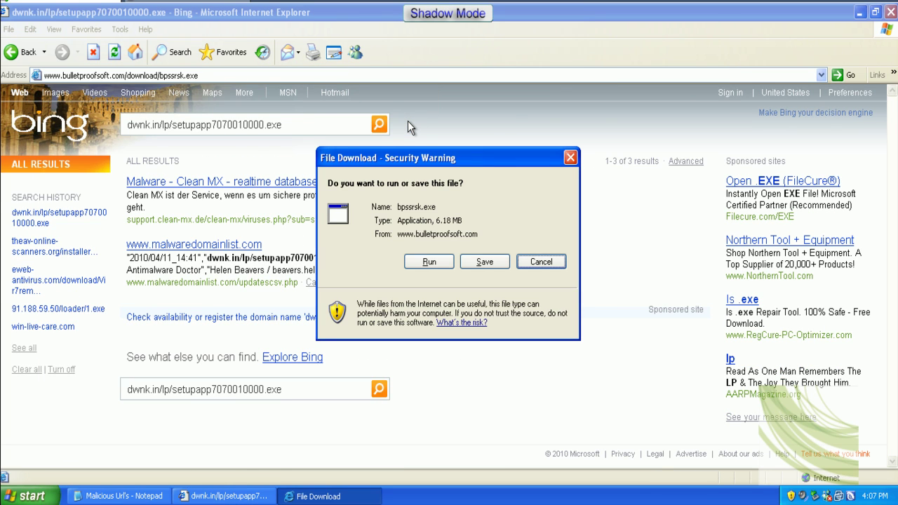
{"action": "left_click", "coordinate": [430, 263]}
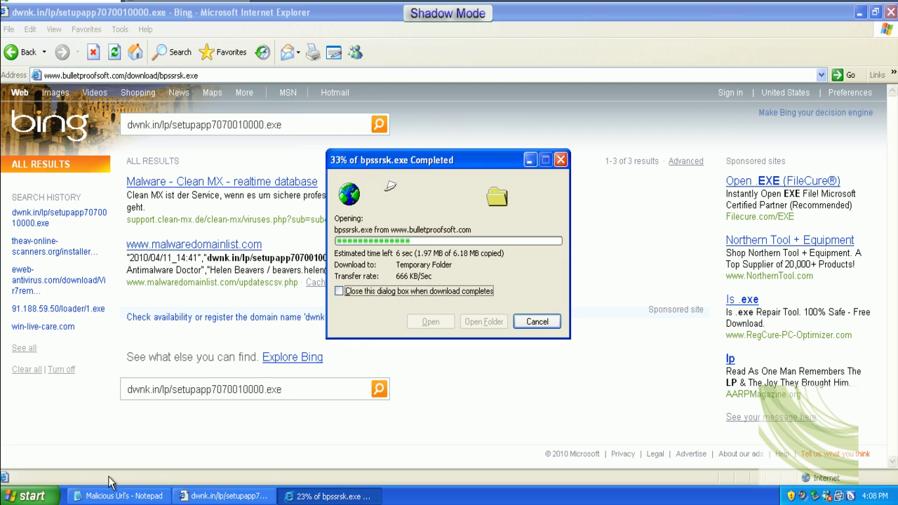
Step: Confirm the installer run and put the antiviruspc-update.com/setup.exe address from Notepad into the Address bar
{"action": "left_click", "coordinate": [96, 497]}
{"action": "left_click", "coordinate": [174, 169]}
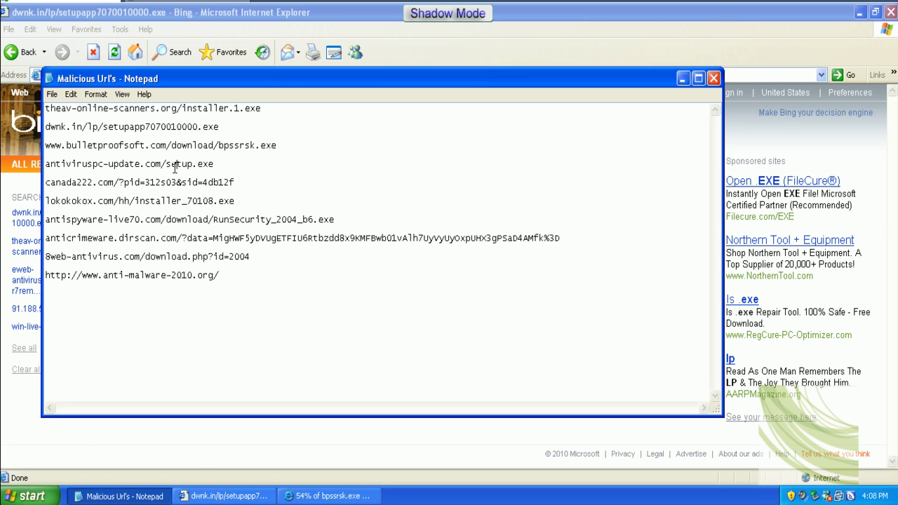
{"action": "double_click", "coordinate": [175, 166]}
{"action": "right_click", "coordinate": [176, 167]}
{"action": "left_click", "coordinate": [202, 207]}
{"action": "left_click", "coordinate": [682, 78]}
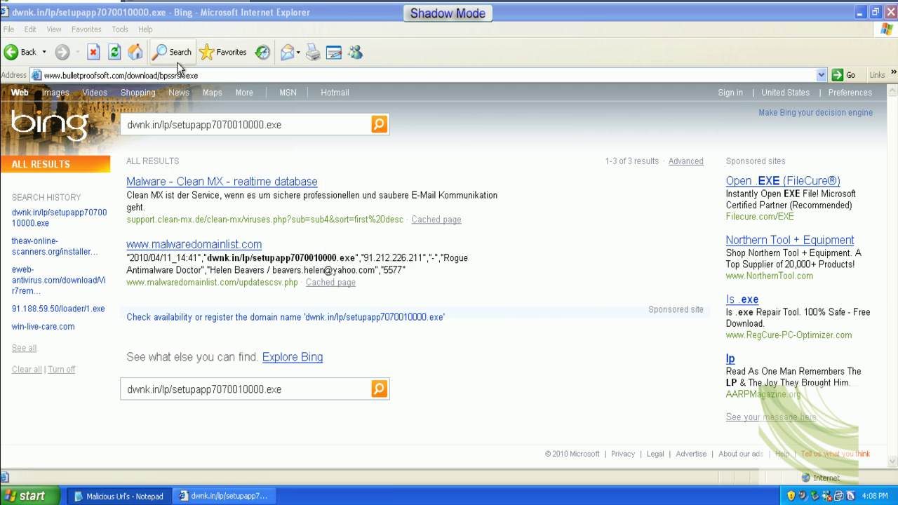
{"action": "key", "text": "Return"}
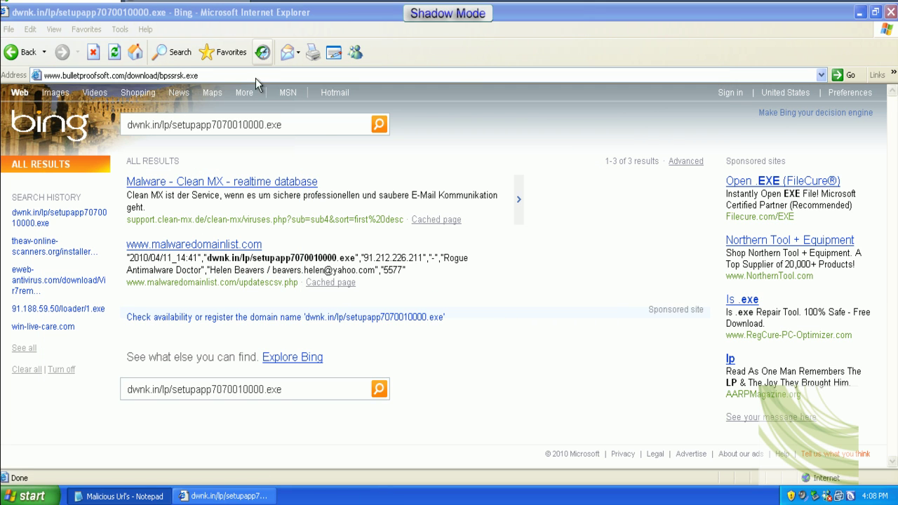
{"action": "left_click", "coordinate": [227, 75]}
{"action": "right_click", "coordinate": [227, 75]}
{"action": "left_click", "coordinate": [246, 126]}
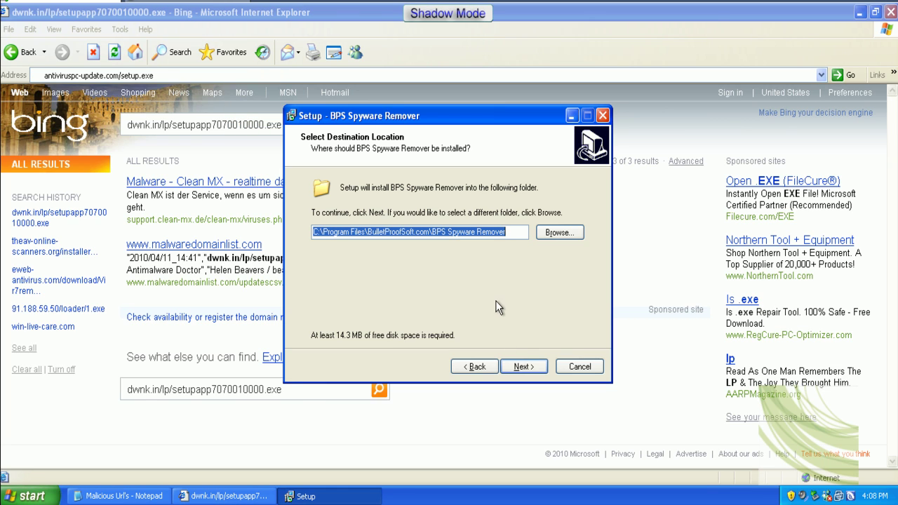
Step: Accept the default BPS Spyware Remover setup options and start the installation
{"action": "left_click", "coordinate": [520, 367]}
{"action": "left_click", "coordinate": [523, 367]}
{"action": "left_click", "coordinate": [522, 367]}
{"action": "left_click", "coordinate": [523, 366]}
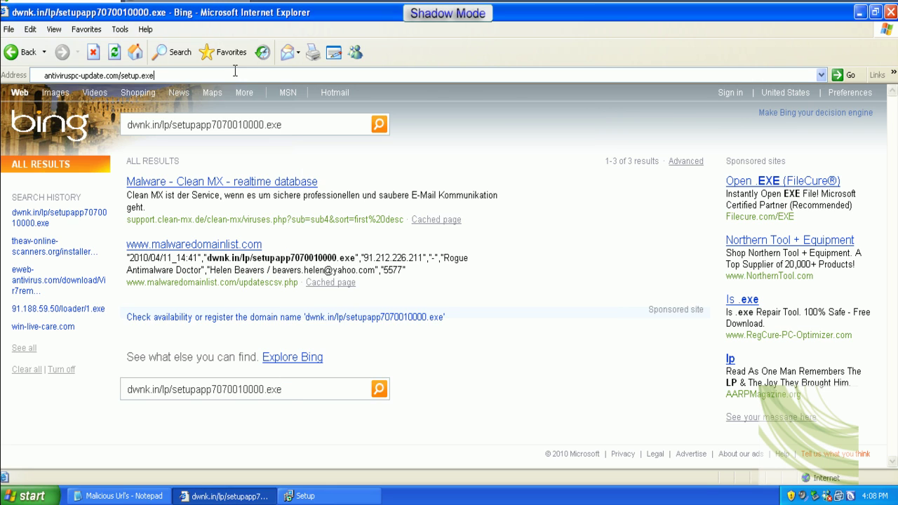
Step: Load antiviruspc-update.com/setup.exe and run it past the unverified-publisher security warning
{"action": "key", "text": "Return"}
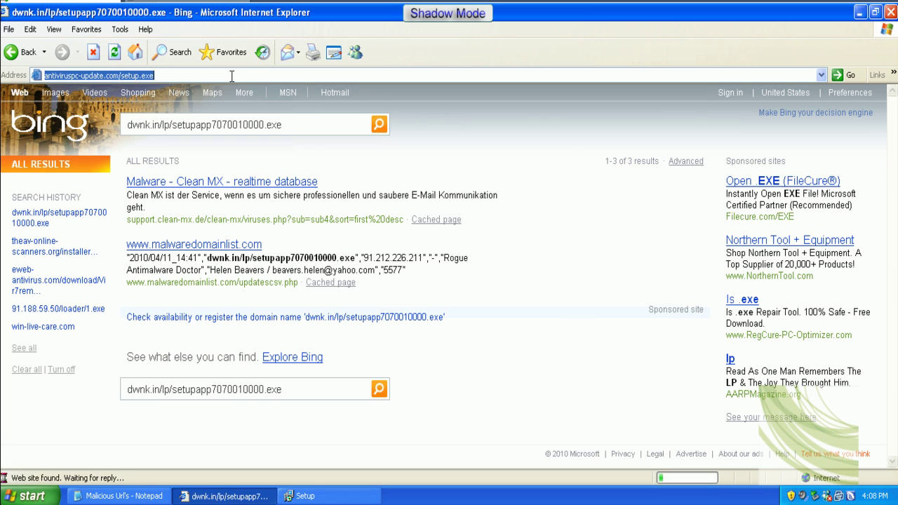
{"action": "left_click", "coordinate": [438, 261]}
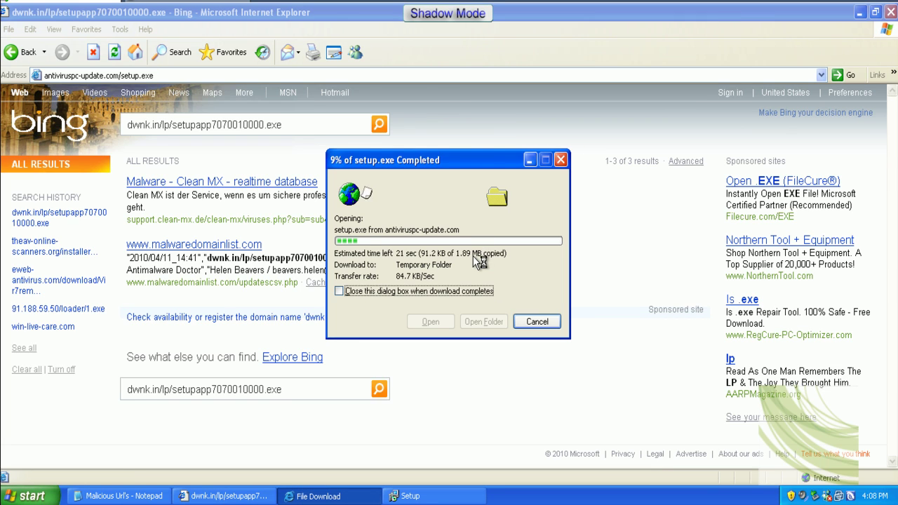
{"action": "left_click", "coordinate": [138, 496]}
{"action": "key", "text": "Right"}
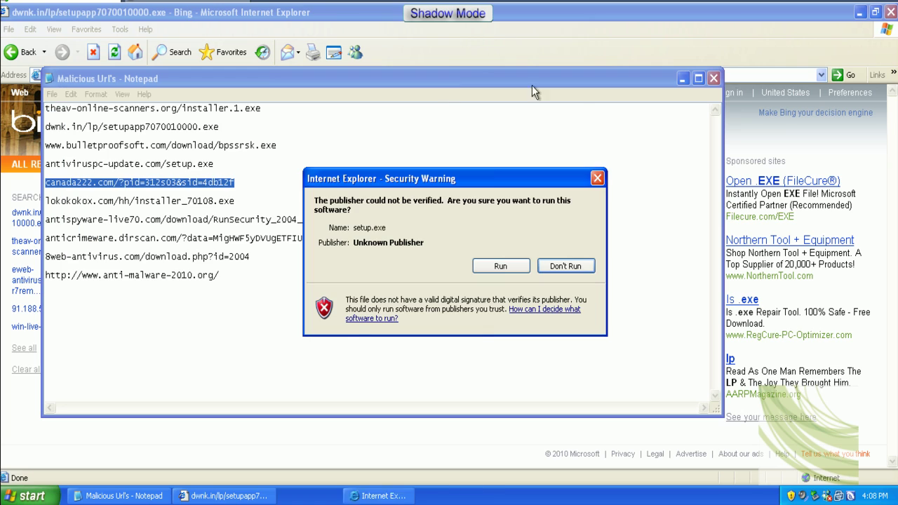
{"action": "left_click", "coordinate": [500, 267]}
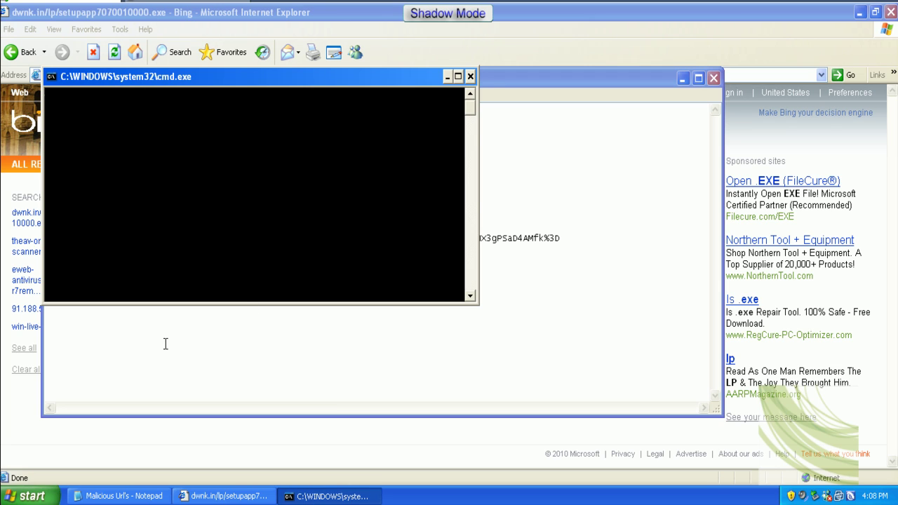
Step: Copy the lokokokox.com installer address, hide Notepad and Antivirus PC 2009, load it, minimize IE
{"action": "double_click", "coordinate": [193, 200]}
{"action": "right_click", "coordinate": [193, 199]}
{"action": "left_click", "coordinate": [221, 238]}
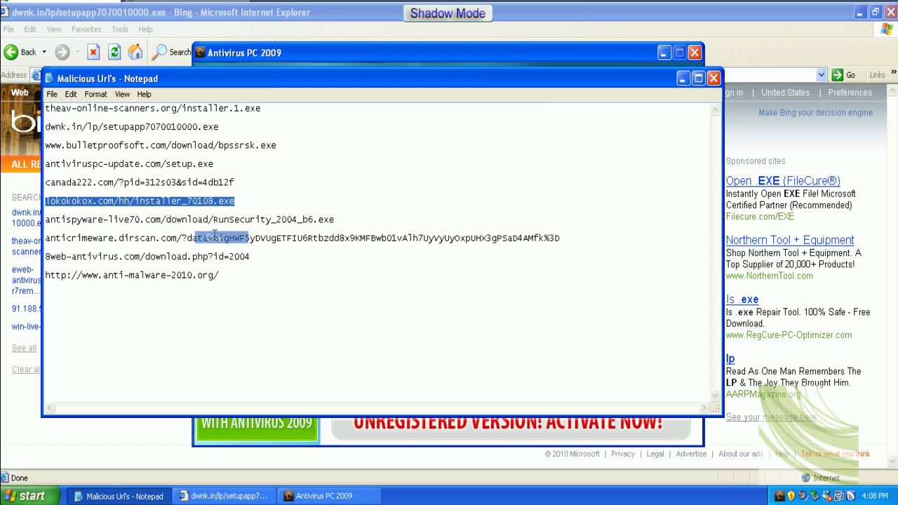
{"action": "left_click", "coordinate": [684, 79]}
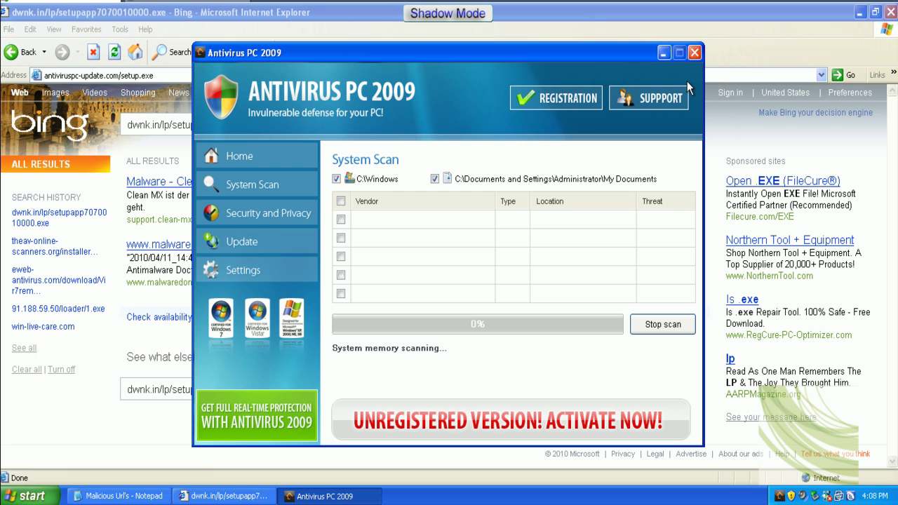
{"action": "left_click", "coordinate": [664, 52]}
{"action": "right_click", "coordinate": [302, 79]}
{"action": "left_click", "coordinate": [323, 129]}
{"action": "key", "text": "Return"}
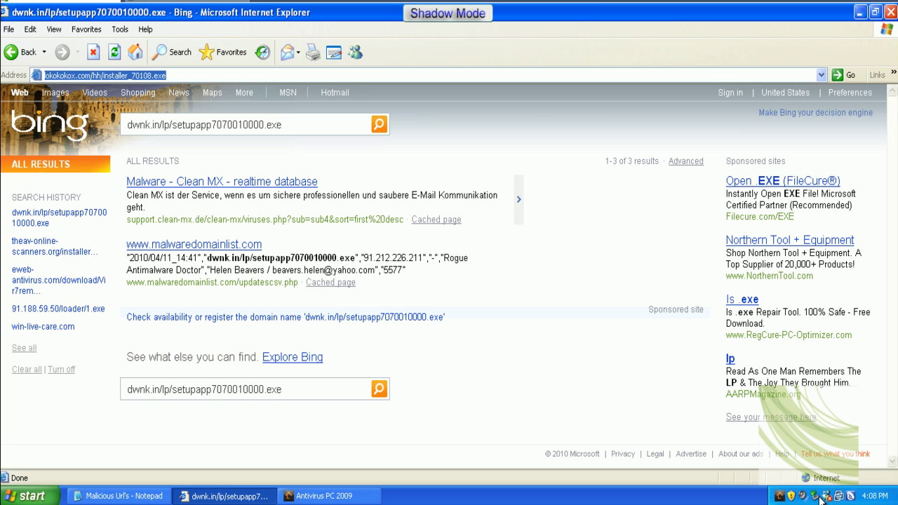
{"action": "left_click", "coordinate": [860, 14]}
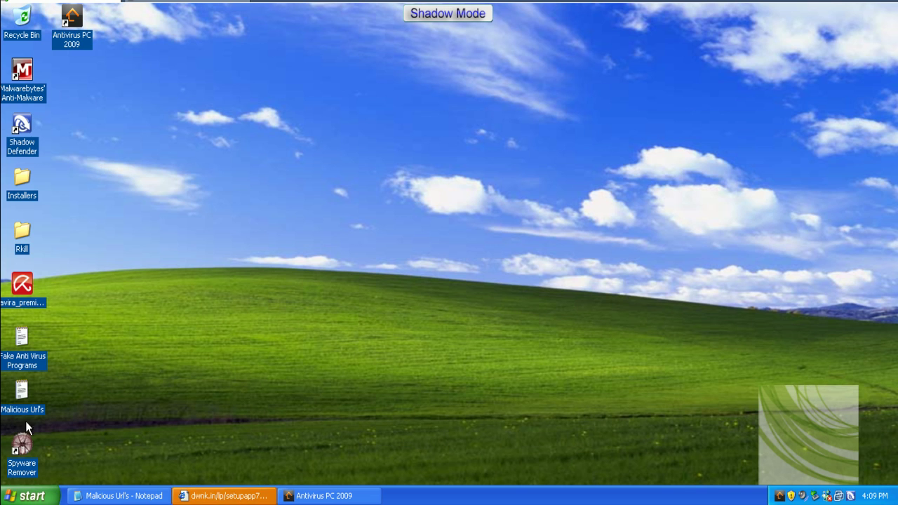
Step: Restore the browser, then paste and load antispyware-live70.com/download/RunSecurity_2004_b6.exe from Notepad
{"action": "left_click", "coordinate": [226, 495]}
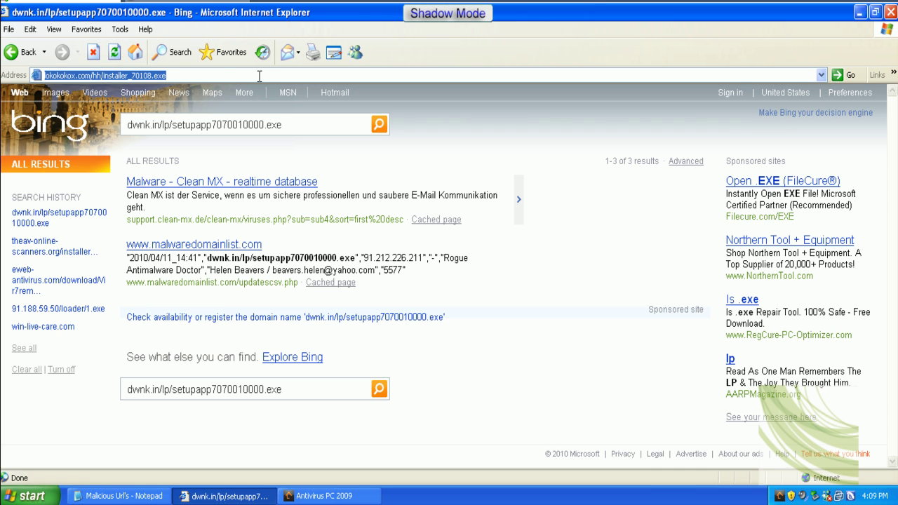
{"action": "right_click", "coordinate": [222, 75]}
{"action": "left_click", "coordinate": [238, 110]}
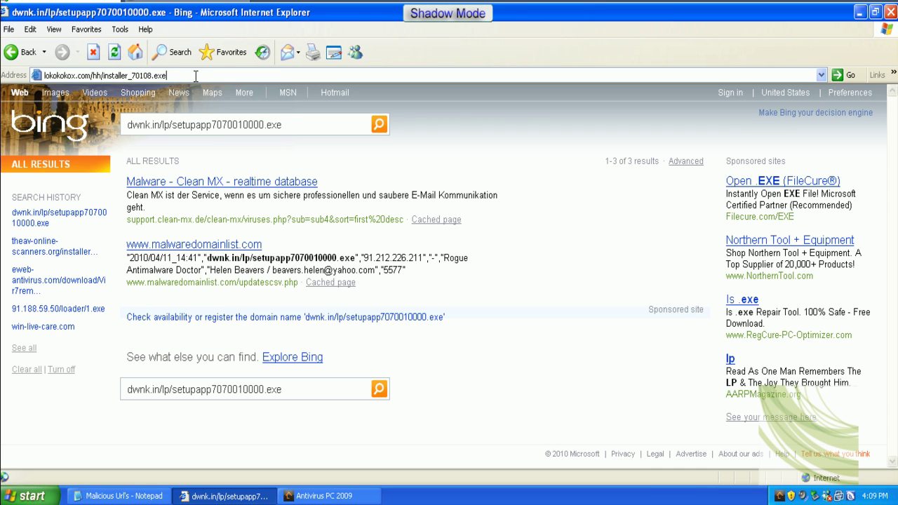
{"action": "left_click", "coordinate": [151, 495]}
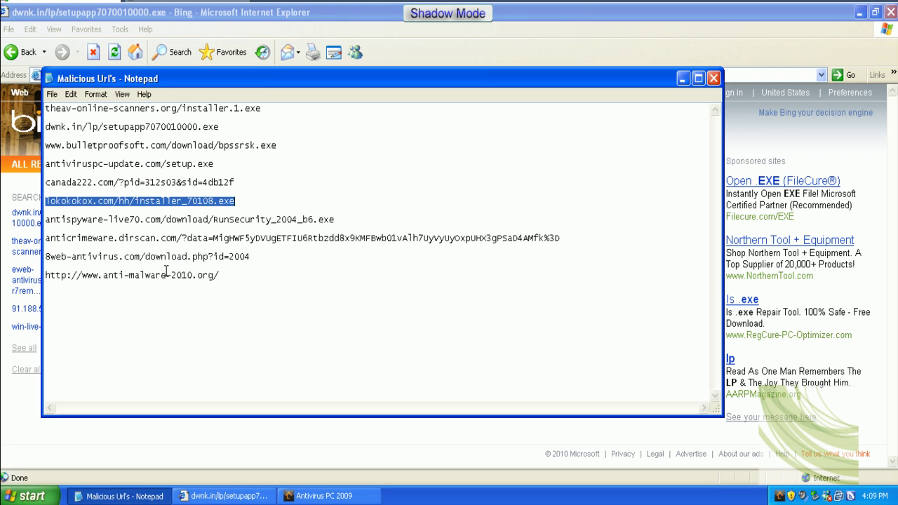
{"action": "double_click", "coordinate": [135, 219]}
{"action": "right_click", "coordinate": [133, 221]}
{"action": "left_click", "coordinate": [153, 261]}
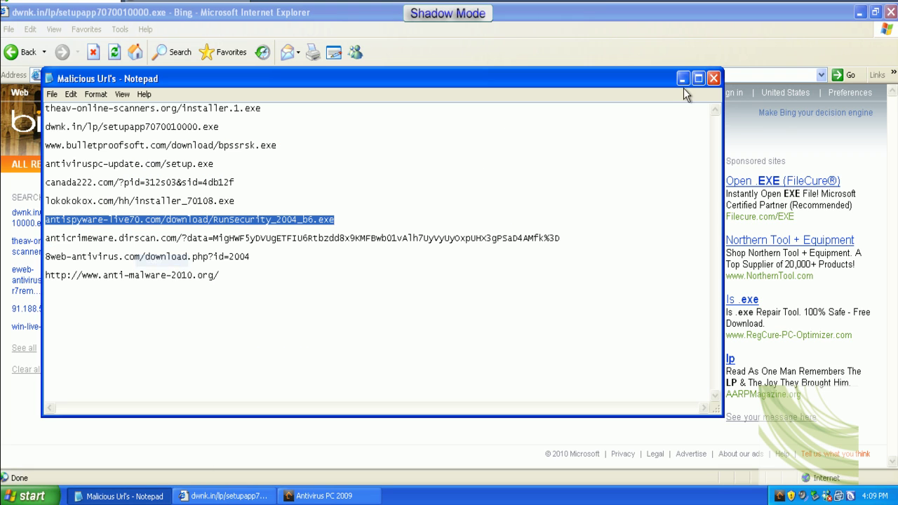
{"action": "left_click", "coordinate": [562, 62]}
{"action": "right_click", "coordinate": [546, 72]}
{"action": "left_click", "coordinate": [567, 113]}
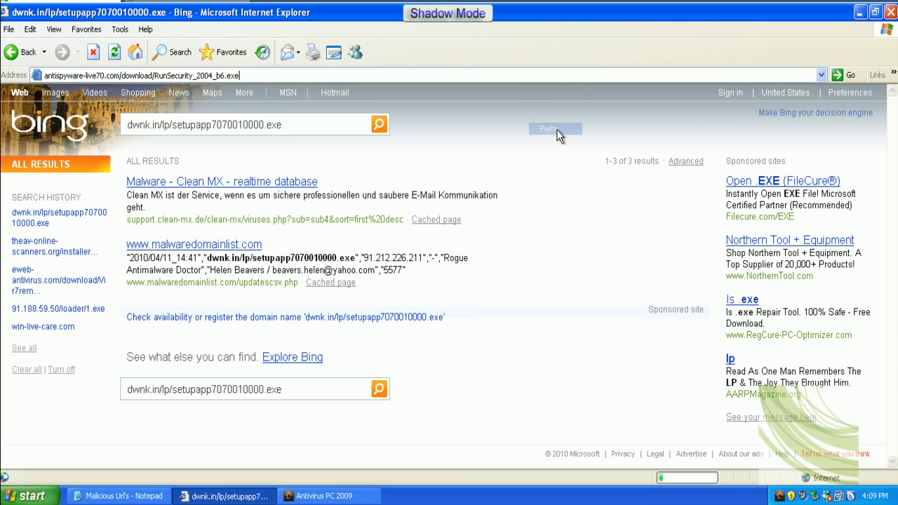
{"action": "key", "text": "Return"}
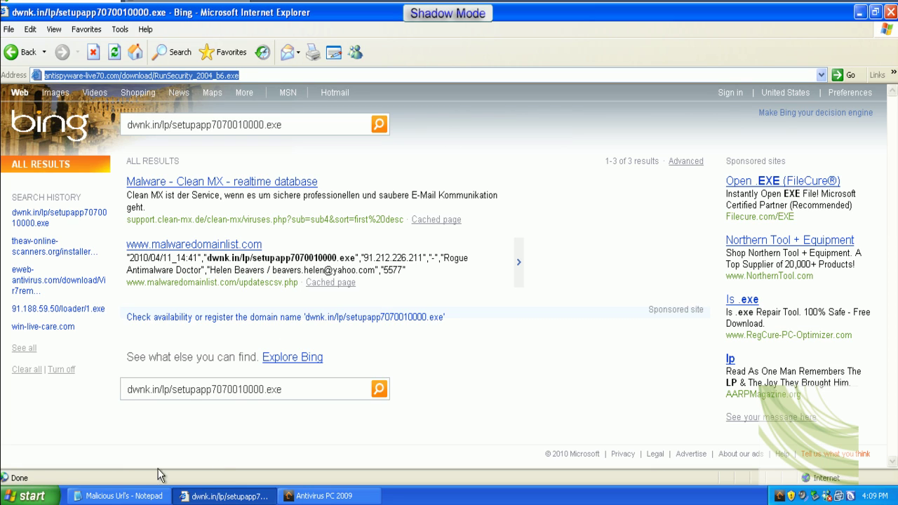
Step: Copy the anticrimeware.dirscan.com address from the Notepad list and hide Notepad
{"action": "left_click", "coordinate": [140, 496]}
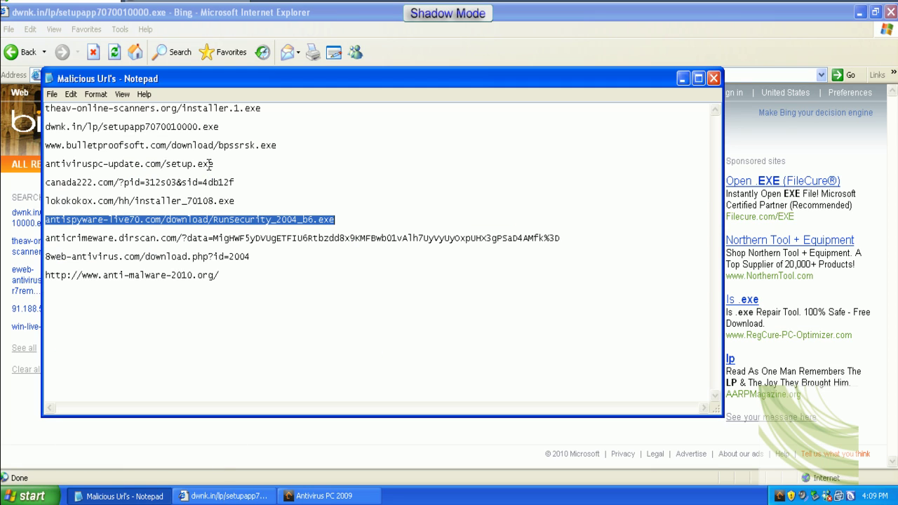
{"action": "left_click", "coordinate": [157, 238]}
{"action": "key", "text": "Home"}
{"action": "key", "text": "shift+End"}
{"action": "right_click", "coordinate": [158, 240]}
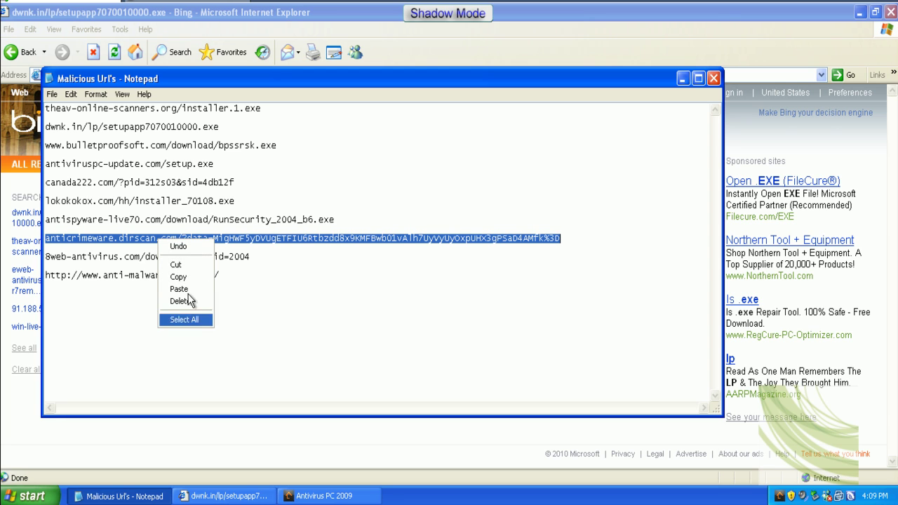
{"action": "left_click", "coordinate": [178, 277]}
{"action": "left_click", "coordinate": [682, 77]}
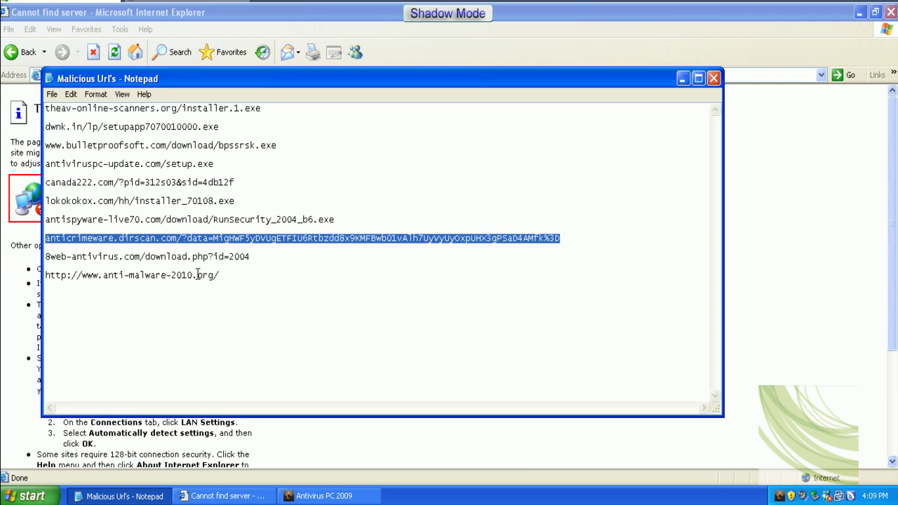
Step: Copy the 8web-antivirus.com/download.php?id=2004 link into the browser's address bar and load it
{"action": "double_click", "coordinate": [197, 256]}
{"action": "right_click", "coordinate": [199, 258]}
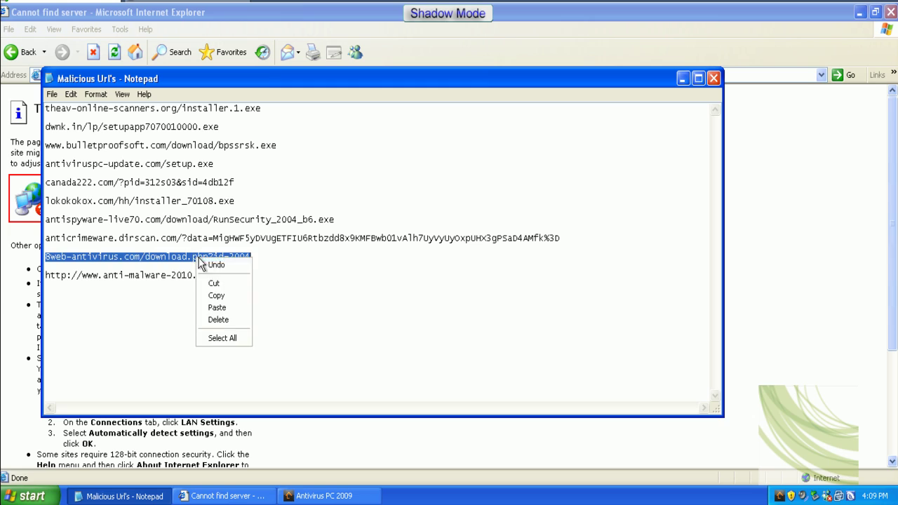
{"action": "left_click", "coordinate": [230, 286]}
{"action": "key", "text": "ctrl+z"}
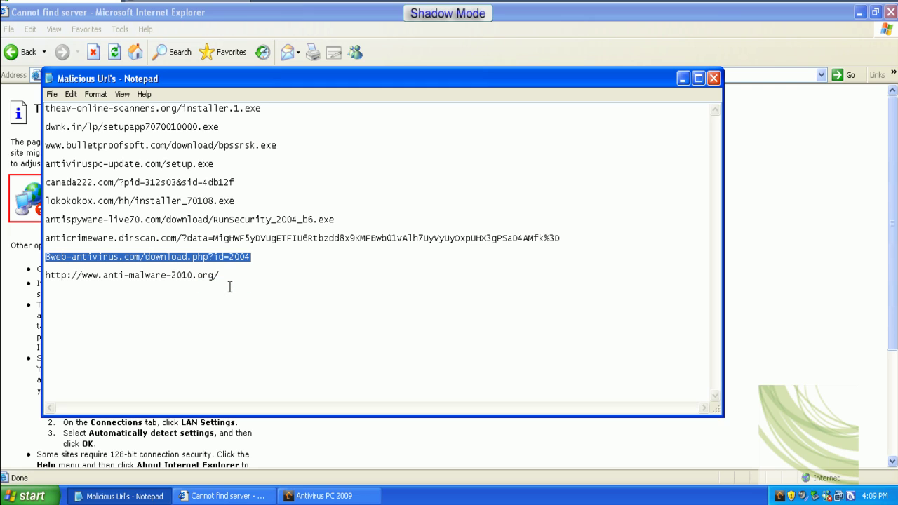
{"action": "right_click", "coordinate": [227, 267]}
{"action": "left_click", "coordinate": [246, 306]}
{"action": "left_click", "coordinate": [382, 10]}
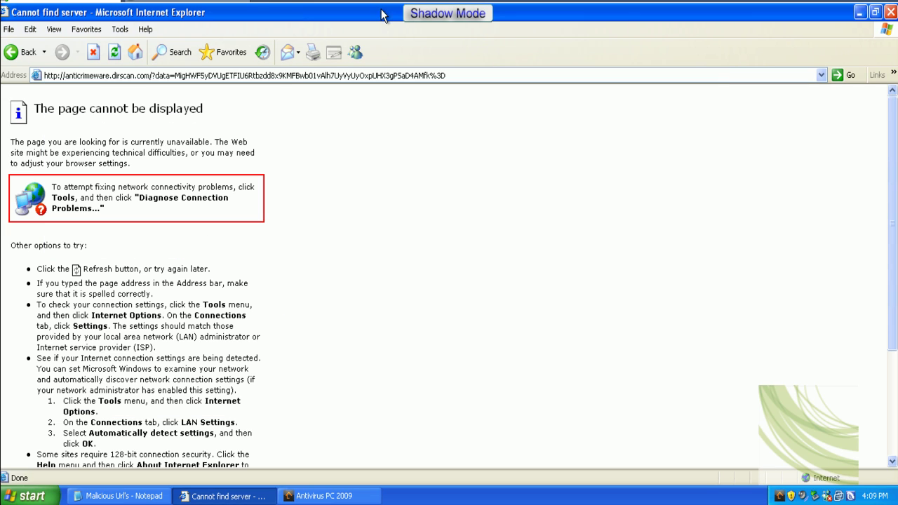
{"action": "right_click", "coordinate": [284, 76]}
{"action": "left_click", "coordinate": [321, 123]}
{"action": "key", "text": "Return"}
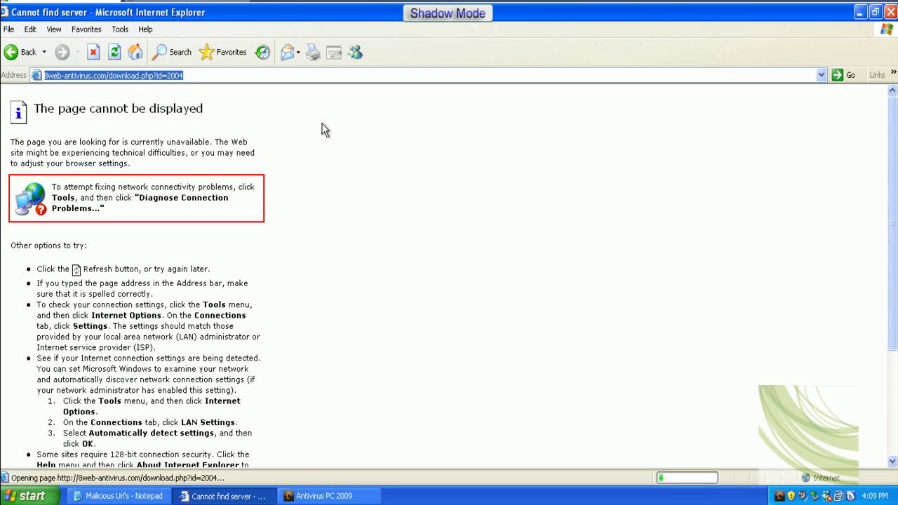
Step: Copy the anti-malware-2010.org address from the notes and hide Notepad
{"action": "left_click", "coordinate": [122, 496]}
{"action": "left_click", "coordinate": [206, 278]}
{"action": "double_click", "coordinate": [206, 278]}
{"action": "right_click", "coordinate": [206, 279]}
{"action": "left_click", "coordinate": [223, 319]}
{"action": "left_click", "coordinate": [681, 78]}
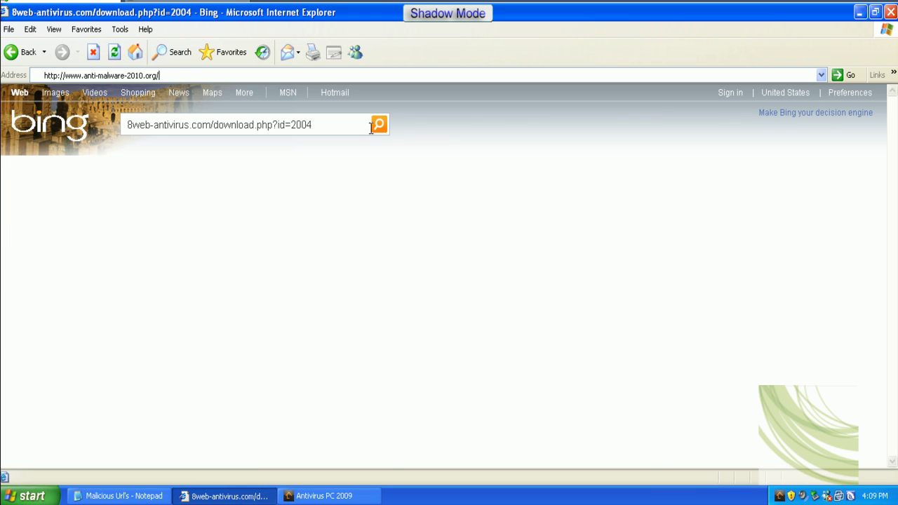
Step: Start the free AntiMalware Pro download and allow antimalware-pro-v04.exe to run
{"action": "left_click", "coordinate": [281, 75]}
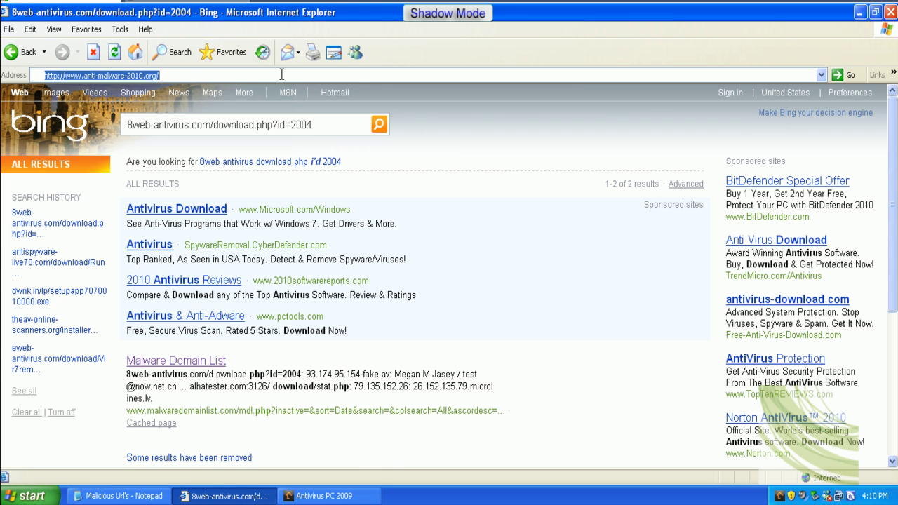
{"action": "left_click", "coordinate": [281, 74]}
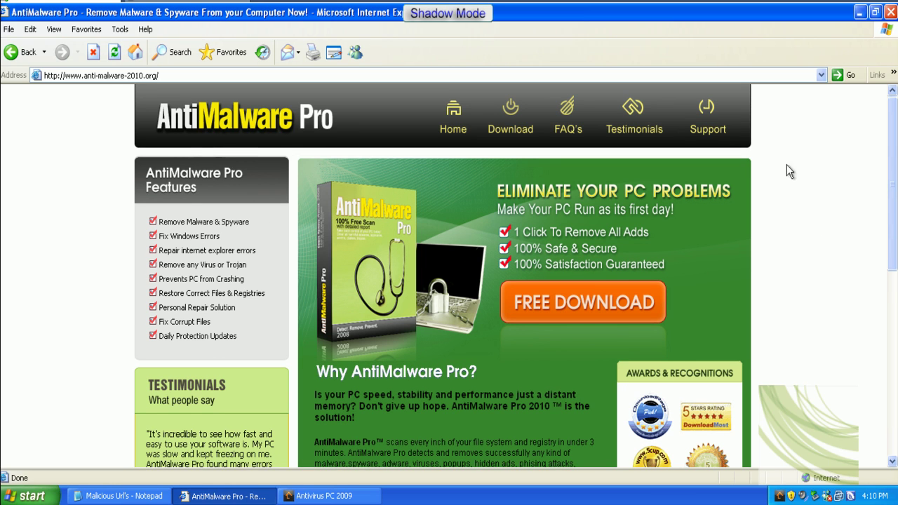
{"action": "left_click", "coordinate": [556, 302]}
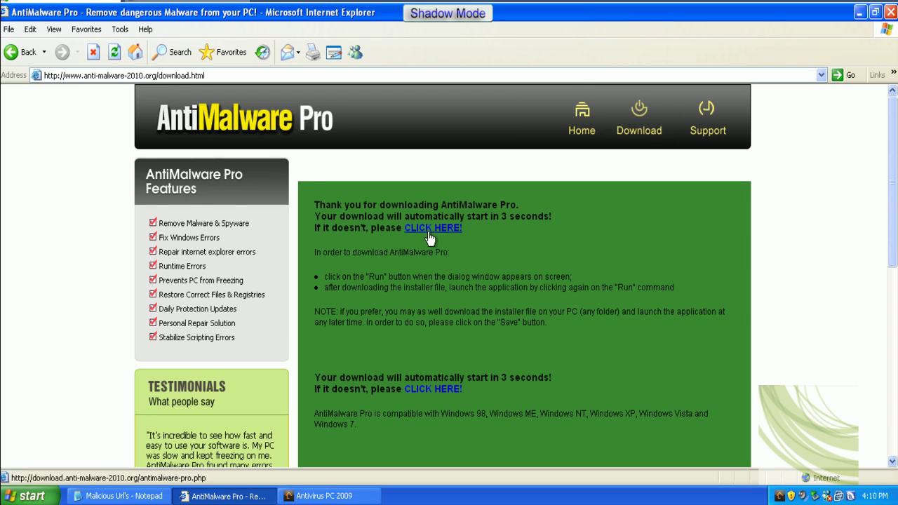
{"action": "left_click", "coordinate": [428, 228]}
{"action": "left_click", "coordinate": [430, 260]}
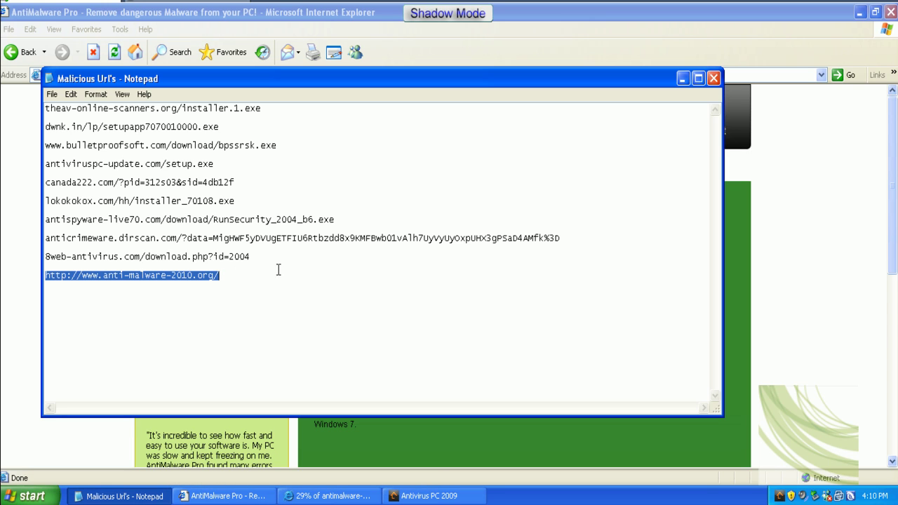
{"action": "left_click", "coordinate": [683, 78]}
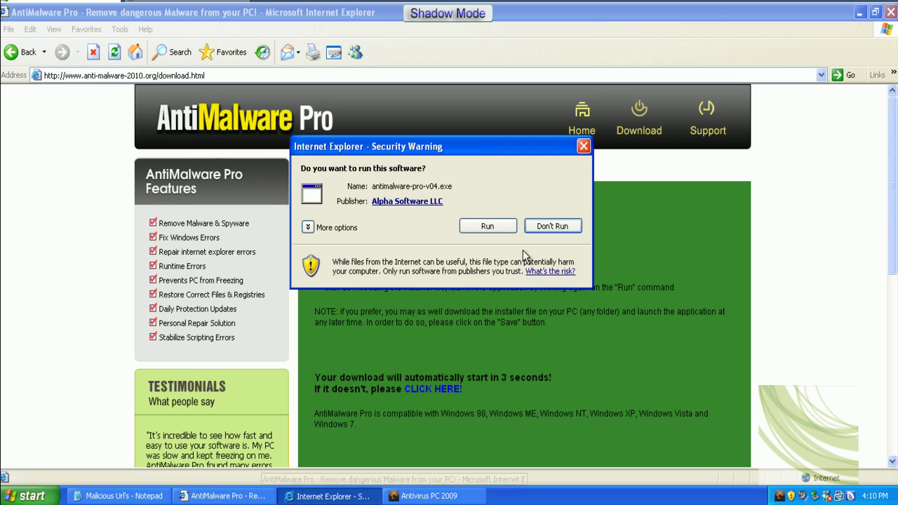
{"action": "left_click", "coordinate": [517, 283]}
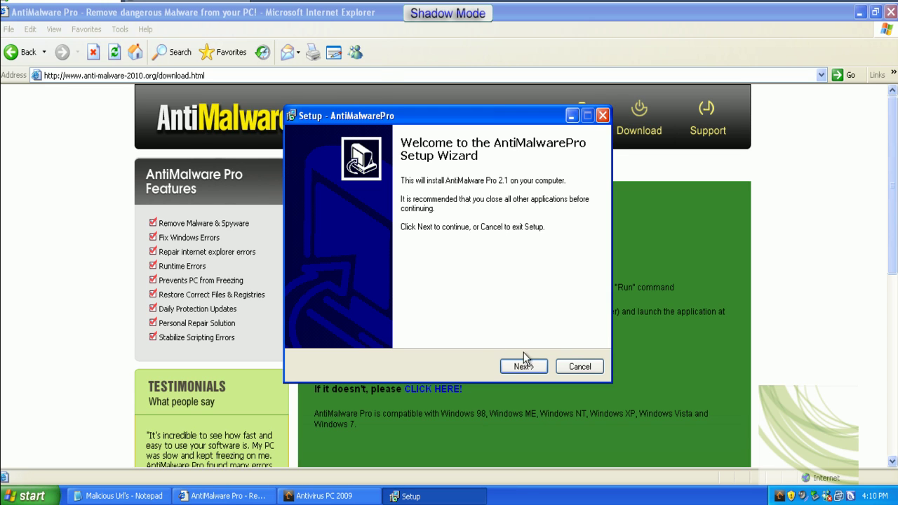
Step: Accept the license, default folder and desktop/Quick Launch icons, and install AntiMalwarePro
{"action": "left_click", "coordinate": [523, 365]}
{"action": "left_click", "coordinate": [316, 323]}
{"action": "left_click", "coordinate": [519, 366]}
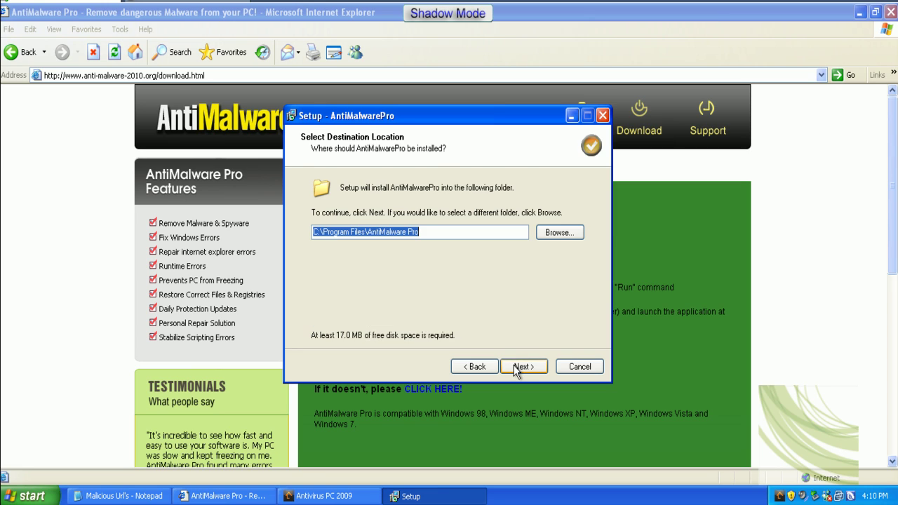
{"action": "left_click", "coordinate": [517, 369]}
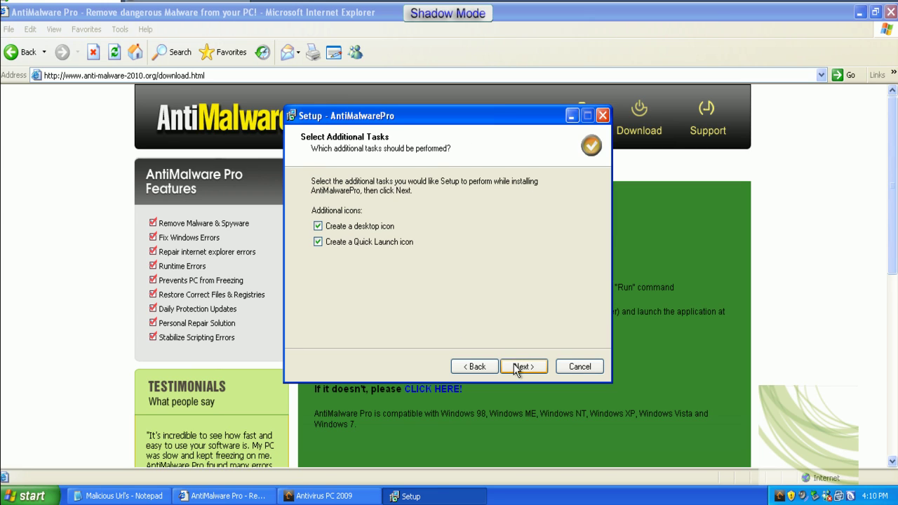
{"action": "left_click", "coordinate": [528, 365]}
{"action": "left_click", "coordinate": [528, 364]}
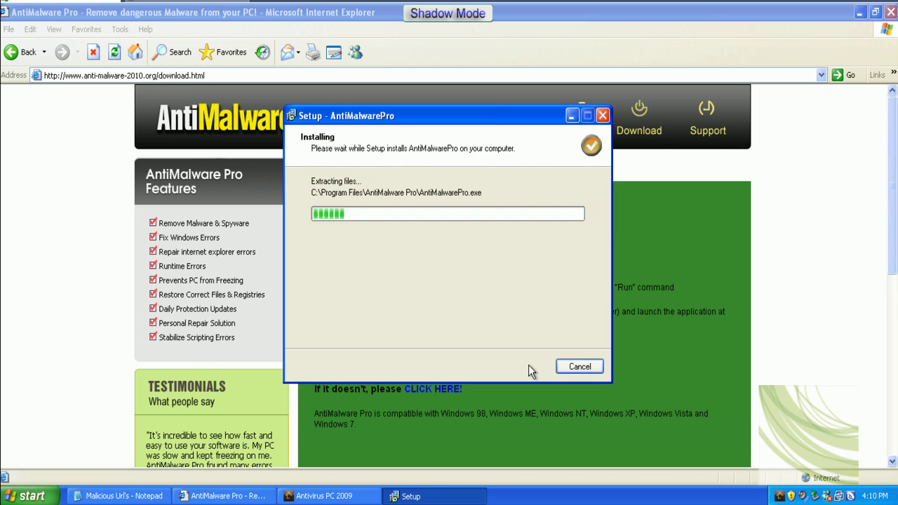
Step: Go to malwaredomainlist.com and open the full Malware Domain List table
{"action": "left_click", "coordinate": [304, 75]}
{"action": "key", "text": "BackSpace"}
{"action": "type", "text": "malwa"}
{"action": "key", "text": "Down"}
{"action": "key", "text": "Down"}
{"action": "key", "text": "Return"}
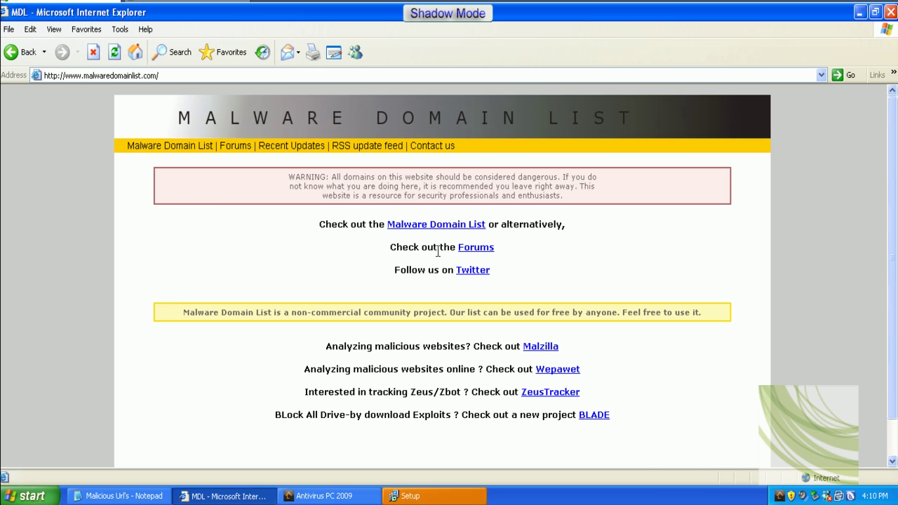
{"action": "left_click", "coordinate": [453, 225]}
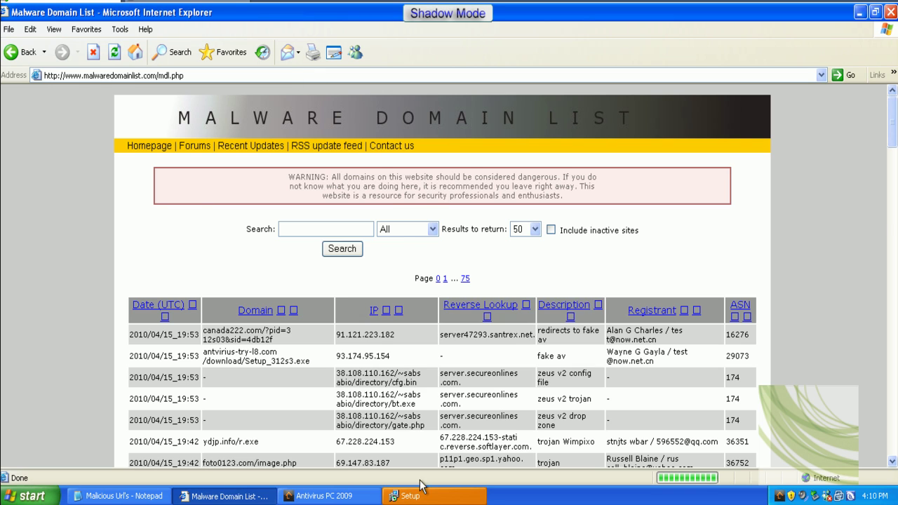
Step: Finish the AntiMalwarePro setup wizard and minimize the browser
{"action": "left_click", "coordinate": [413, 495]}
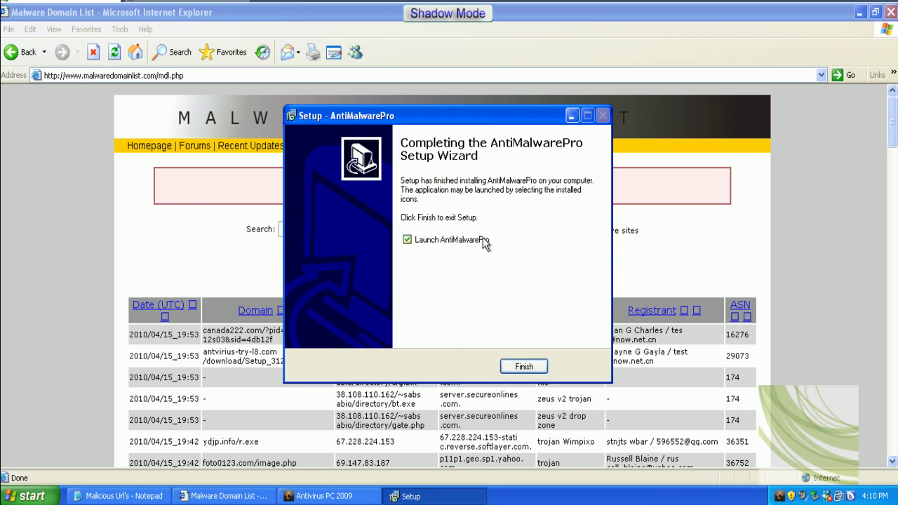
{"action": "left_click", "coordinate": [512, 366]}
{"action": "left_click", "coordinate": [859, 11]}
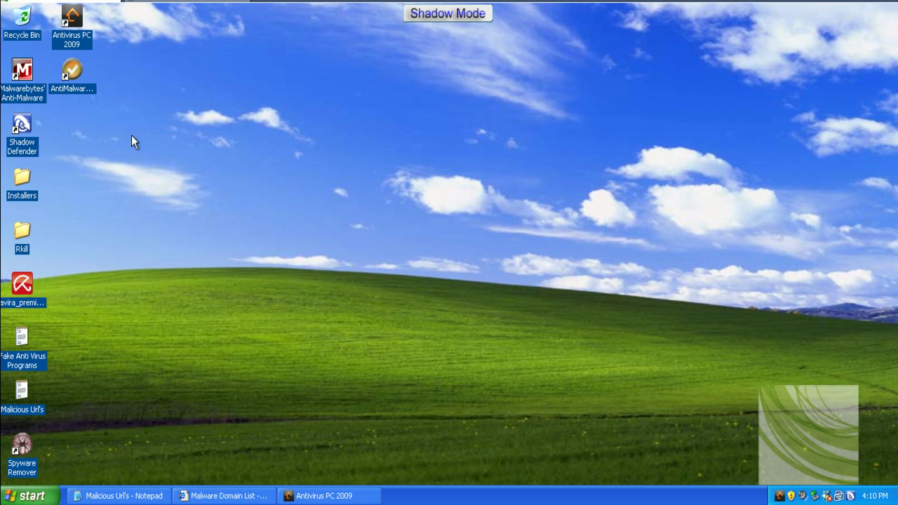
{"action": "left_click", "coordinate": [341, 495]}
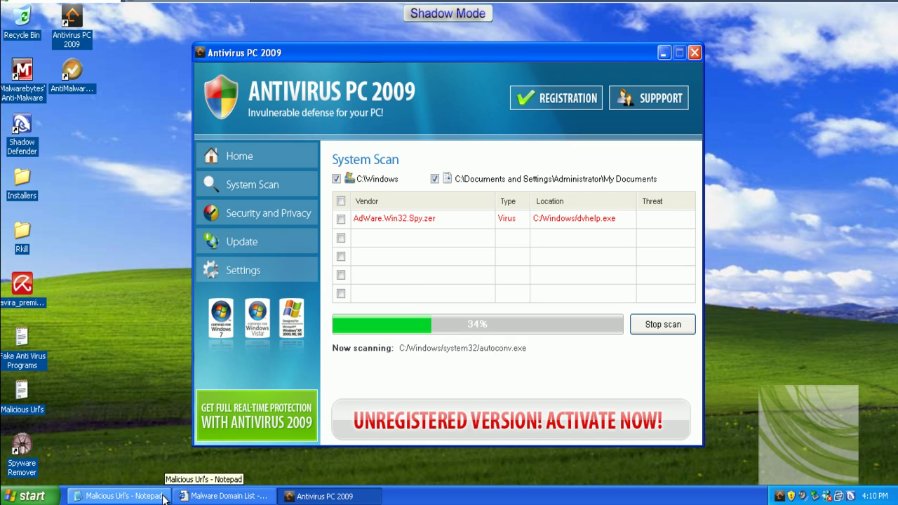
{"action": "left_click", "coordinate": [223, 496]}
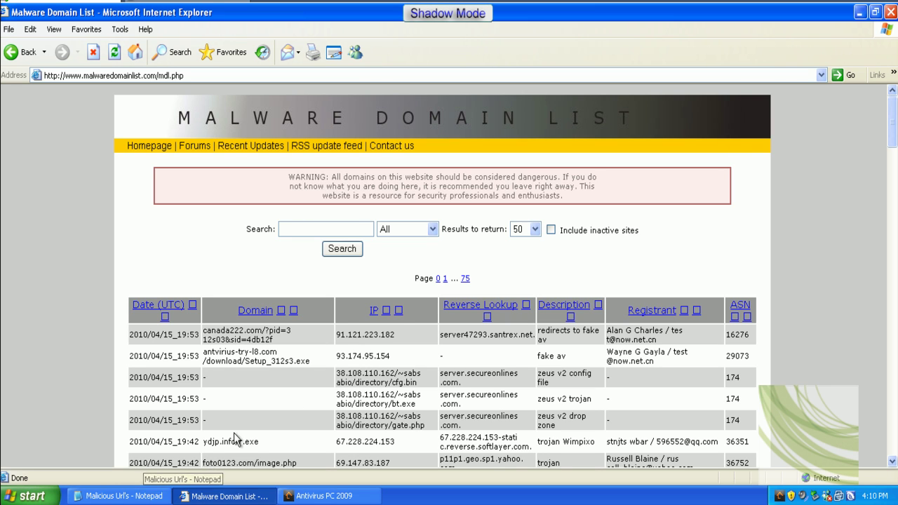
Step: Search the Malware Domain List for 'rogue' entries
{"action": "left_click", "coordinate": [331, 228]}
{"action": "type", "text": "r"}
{"action": "key", "text": "Down"}
{"action": "key", "text": "Return"}
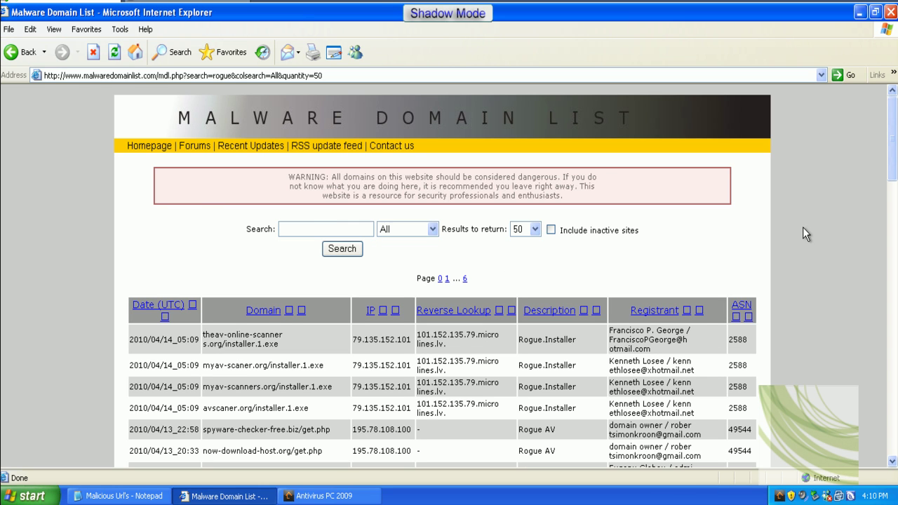
{"action": "scroll", "coordinate": [527, 317], "scroll_direction": "down", "scroll_amount": 5}
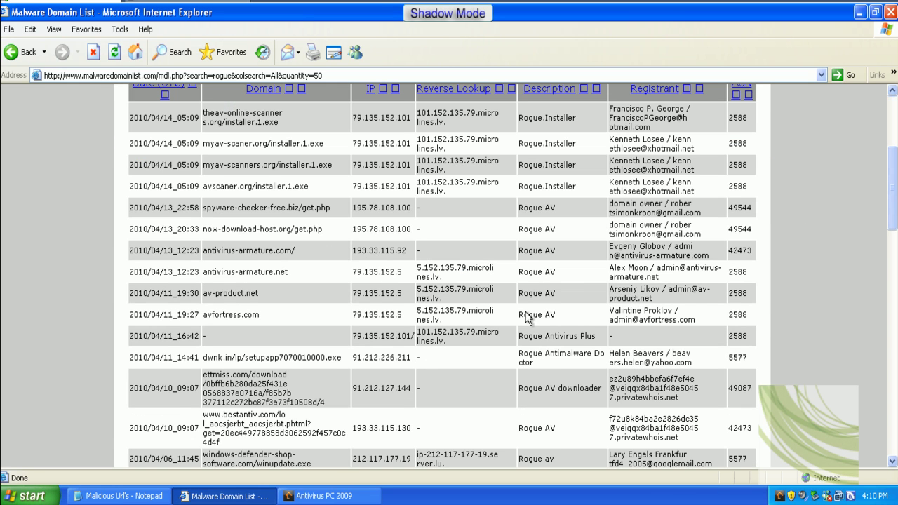
Step: Copy the now-download-host.org/get.php entry into the address bar and visit it
{"action": "triple_click", "coordinate": [296, 229]}
{"action": "right_click", "coordinate": [296, 228]}
{"action": "left_click", "coordinate": [319, 250]}
{"action": "left_click", "coordinate": [299, 75]}
{"action": "right_click", "coordinate": [299, 75]}
{"action": "left_click", "coordinate": [317, 130]}
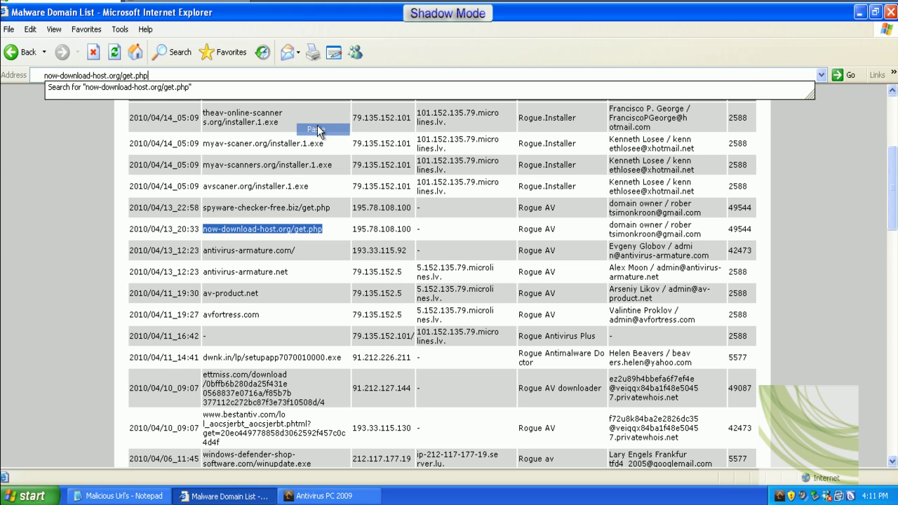
{"action": "key", "text": "Return"}
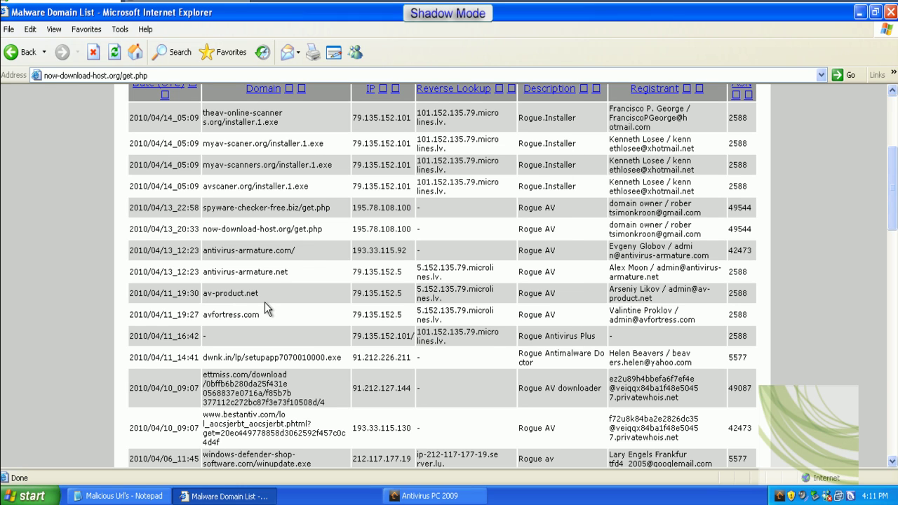
Step: Copy the antivirus-armature.com/ entry and dismiss the low battery warning
{"action": "triple_click", "coordinate": [290, 251]}
{"action": "right_click", "coordinate": [291, 252]}
{"action": "left_click", "coordinate": [310, 271]}
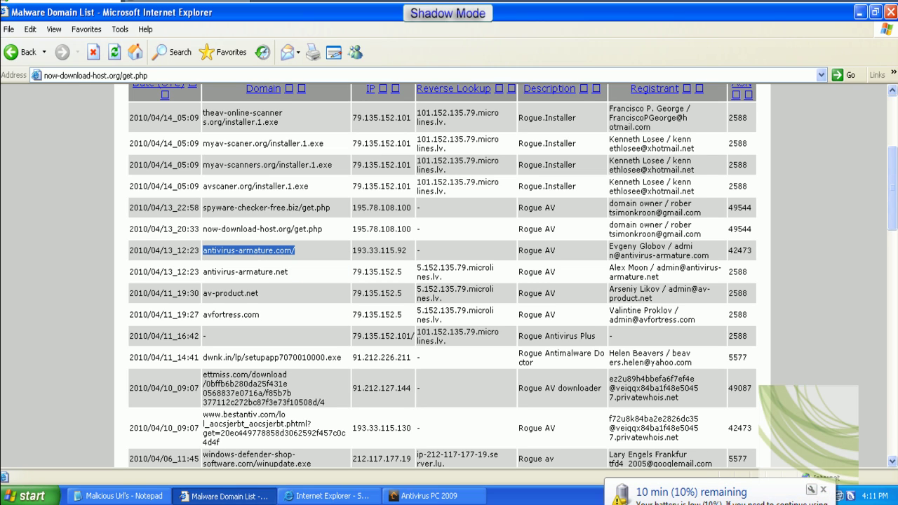
{"action": "left_click", "coordinate": [811, 489]}
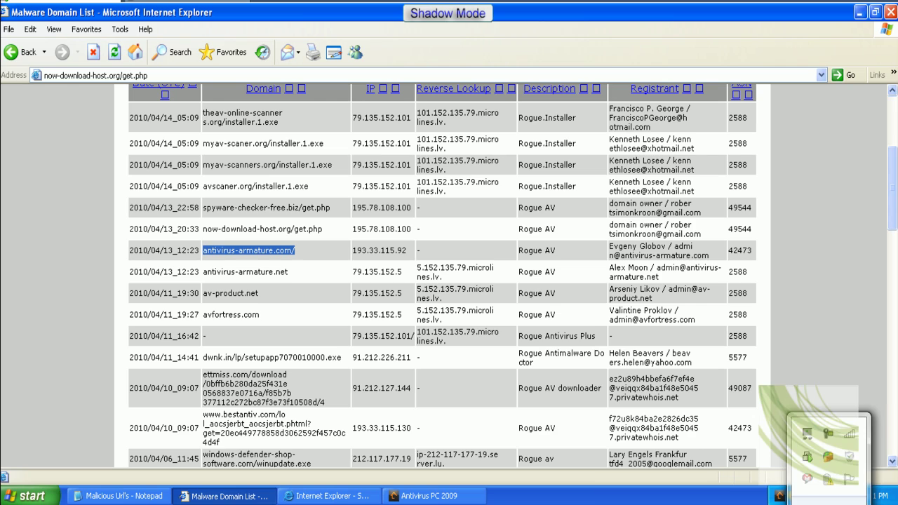
{"action": "left_click", "coordinate": [835, 456]}
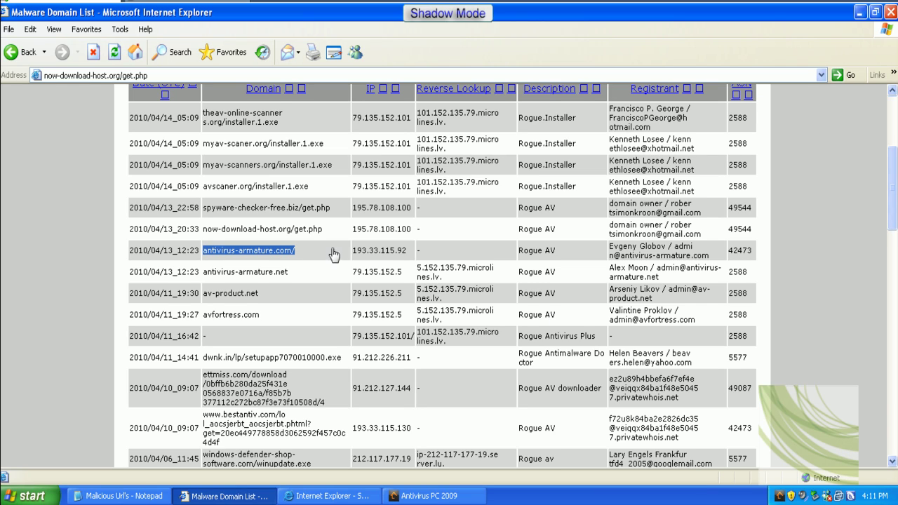
Step: Load antivirus-armature.com from the copied entry, then go back to the rogue results
{"action": "right_click", "coordinate": [281, 252]}
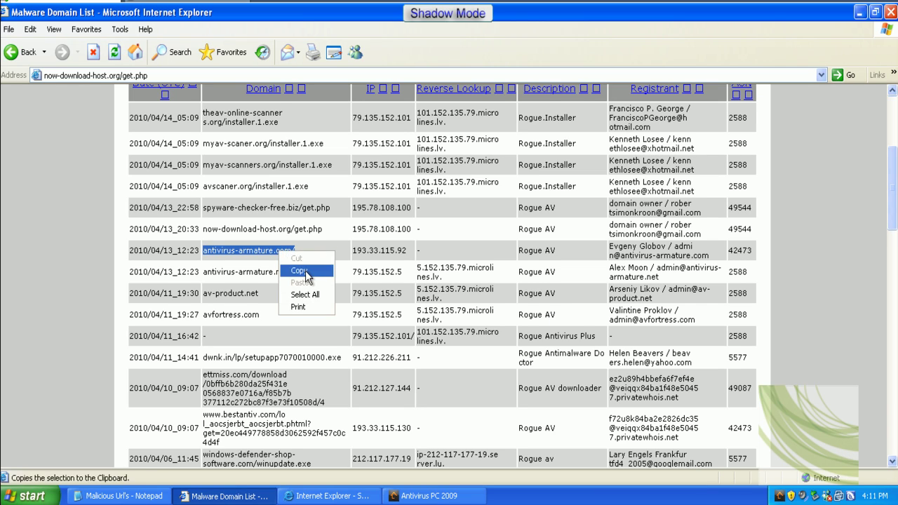
{"action": "left_click", "coordinate": [298, 270]}
{"action": "right_click", "coordinate": [196, 78]}
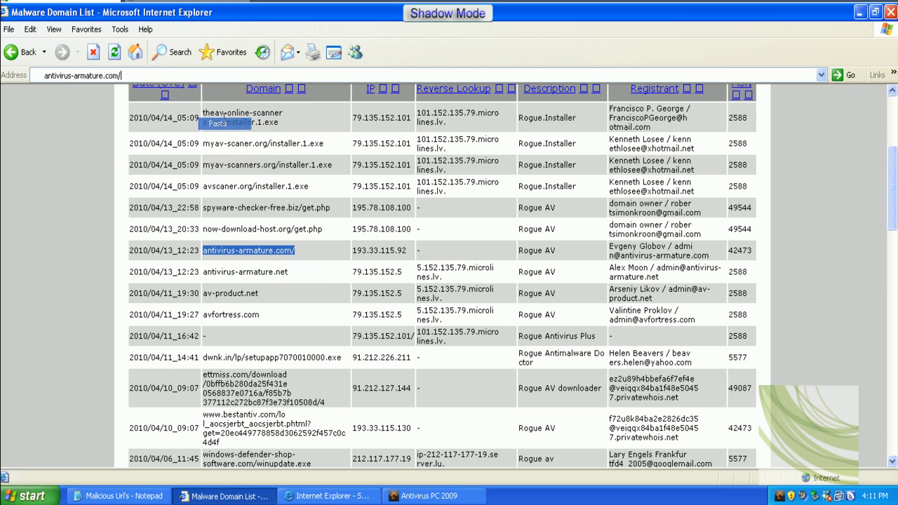
{"action": "left_click", "coordinate": [221, 115]}
{"action": "key", "text": "Return"}
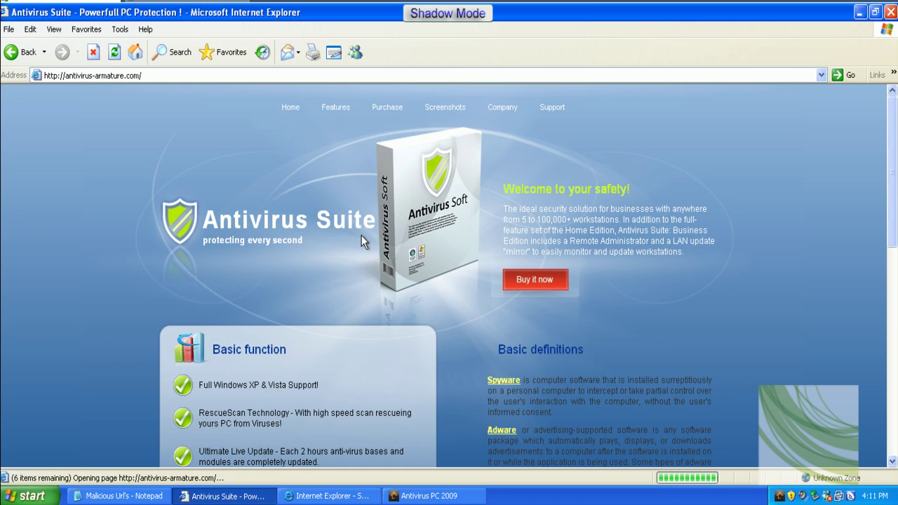
{"action": "left_click", "coordinate": [210, 75]}
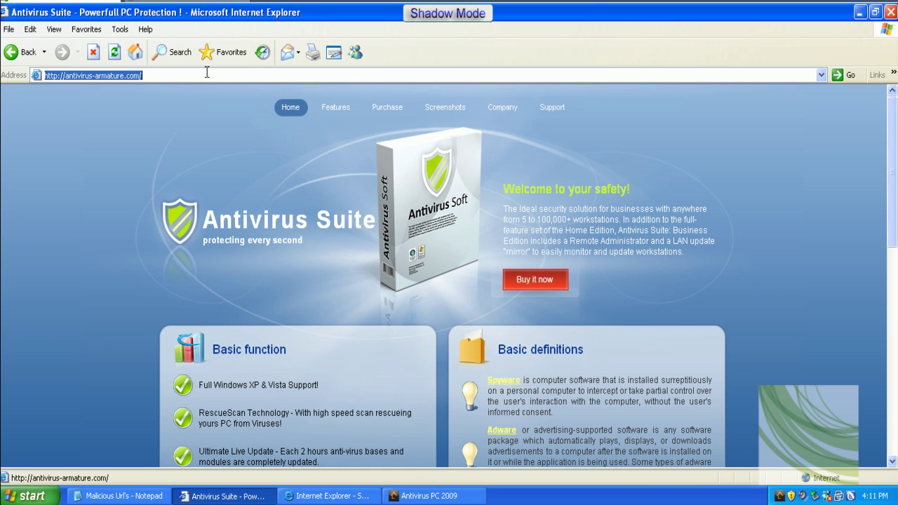
{"action": "left_click", "coordinate": [21, 52]}
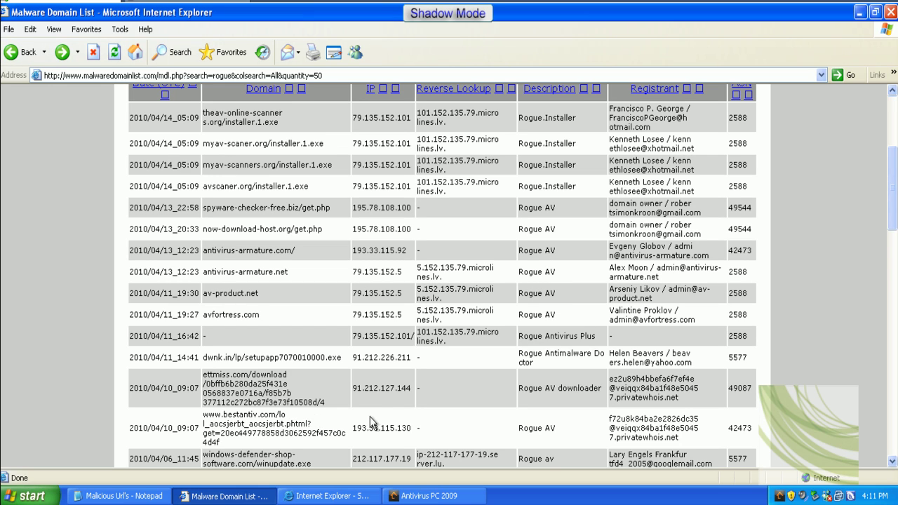
Step: Load the bestantiv.com link from the table and allow its setup.exe to run
{"action": "triple_click", "coordinate": [284, 433]}
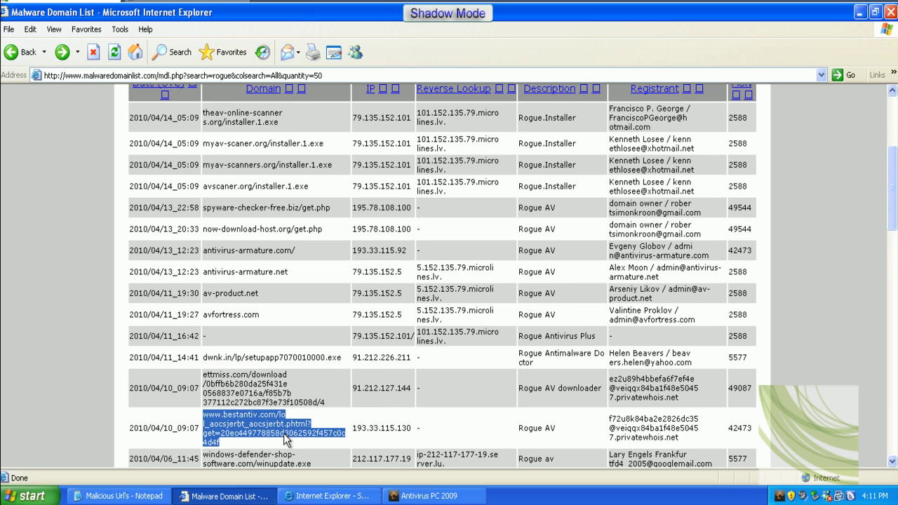
{"action": "right_click", "coordinate": [284, 433]}
{"action": "left_click", "coordinate": [312, 453]}
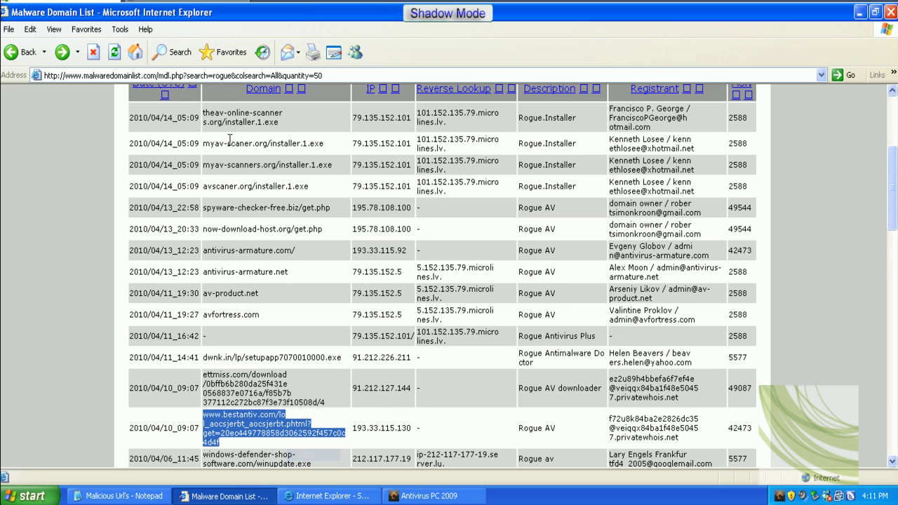
{"action": "left_click", "coordinate": [280, 75]}
{"action": "right_click", "coordinate": [279, 77]}
{"action": "left_click", "coordinate": [303, 132]}
{"action": "key", "text": "Return"}
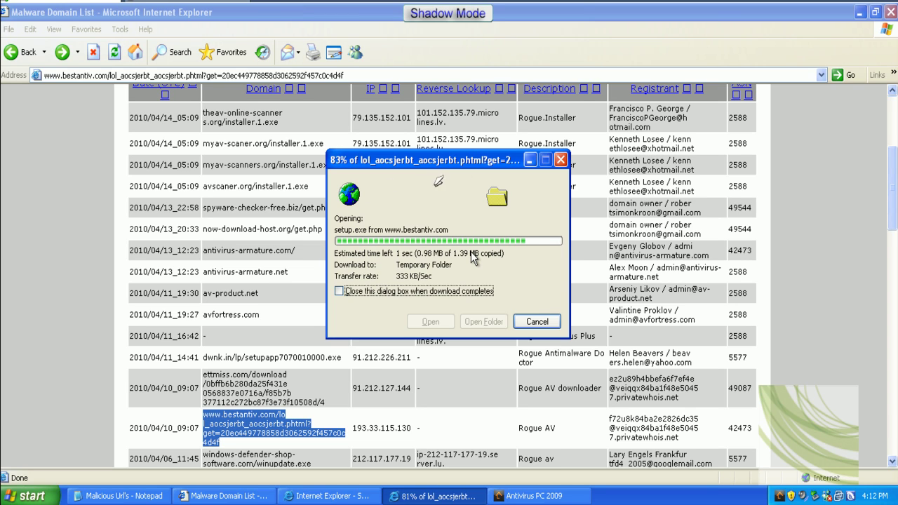
{"action": "left_click", "coordinate": [470, 250]}
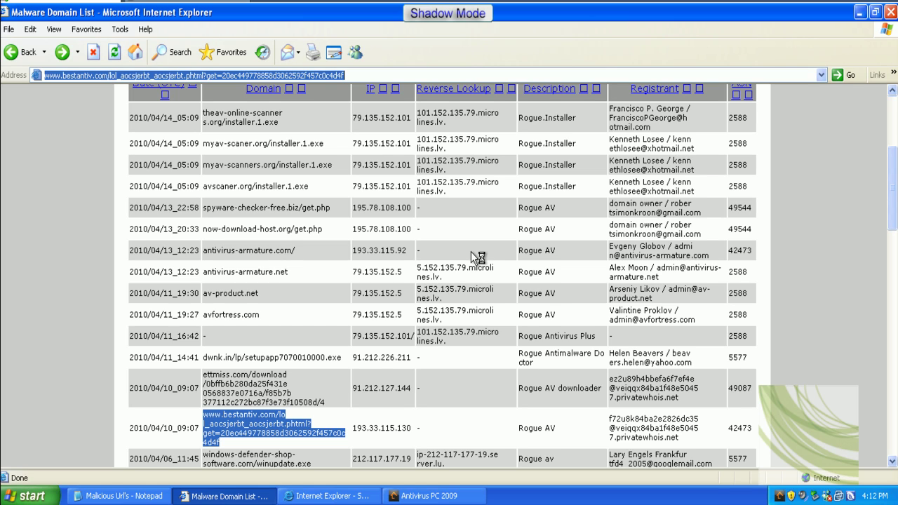
{"action": "left_click", "coordinate": [323, 497]}
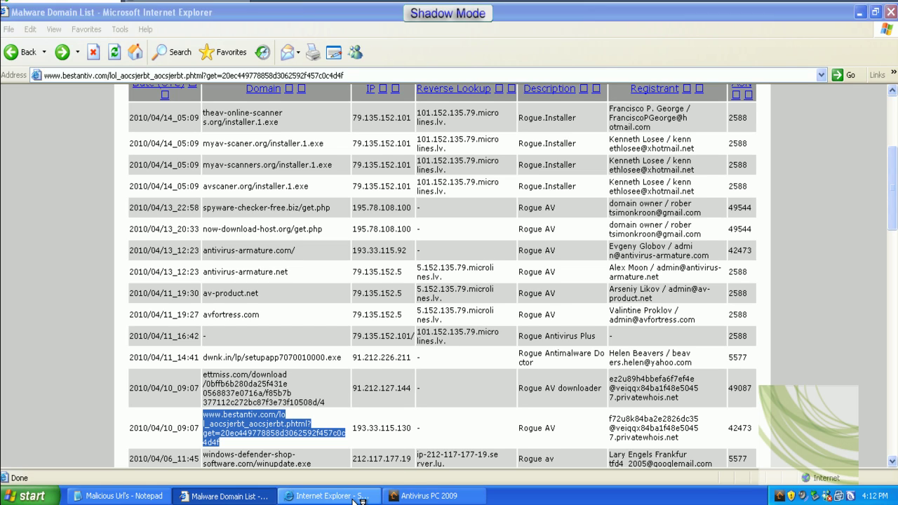
Step: Copy nomalwarelab.com from further down the Malware Domain List and load it
{"action": "left_click", "coordinate": [247, 498]}
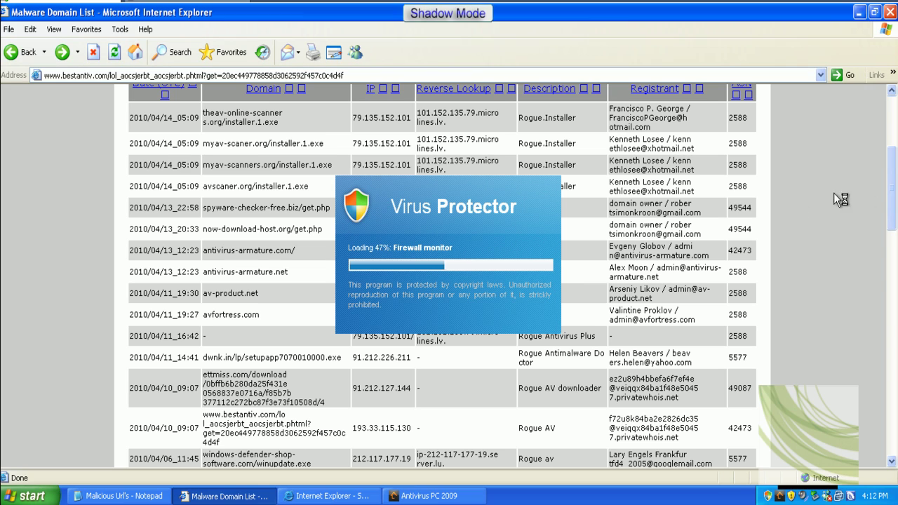
{"action": "left_click_drag", "start_coordinate": [894, 217], "coordinate": [894, 263]}
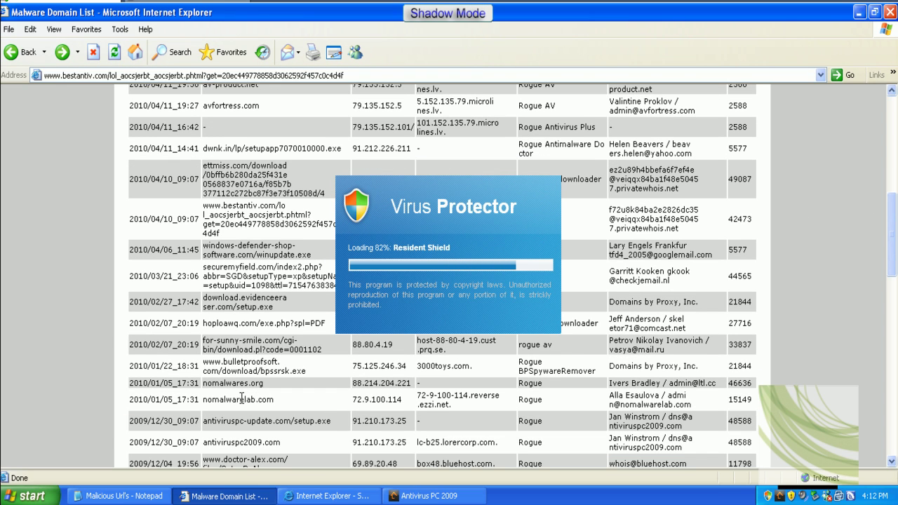
{"action": "left_click_drag", "start_coordinate": [245, 398], "coordinate": [267, 405]}
{"action": "right_click", "coordinate": [266, 406]}
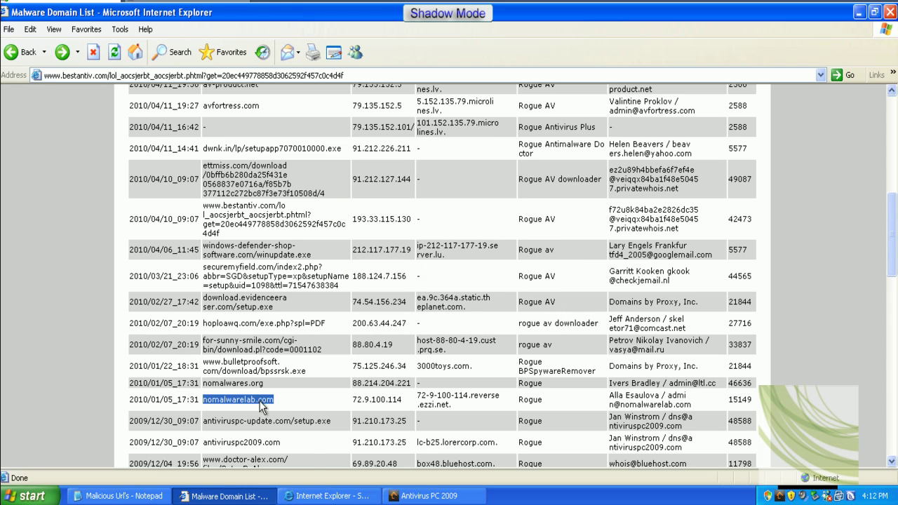
{"action": "left_click", "coordinate": [281, 421]}
{"action": "left_click", "coordinate": [259, 75]}
{"action": "right_click", "coordinate": [260, 76]}
{"action": "left_click", "coordinate": [298, 122]}
{"action": "key", "text": "Return"}
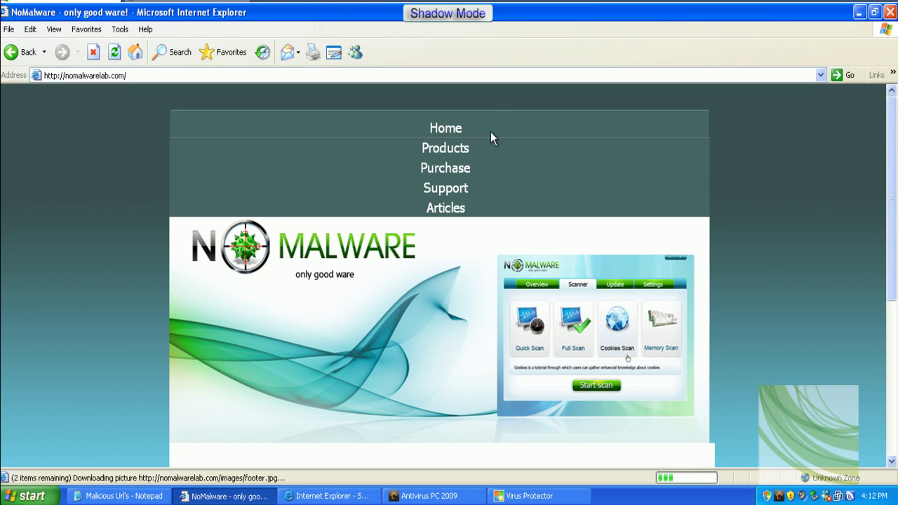
Step: View NoMalware's $79.50 lifetime-license order page, then go back three pages to the Malware Domain List
{"action": "left_click", "coordinate": [453, 171]}
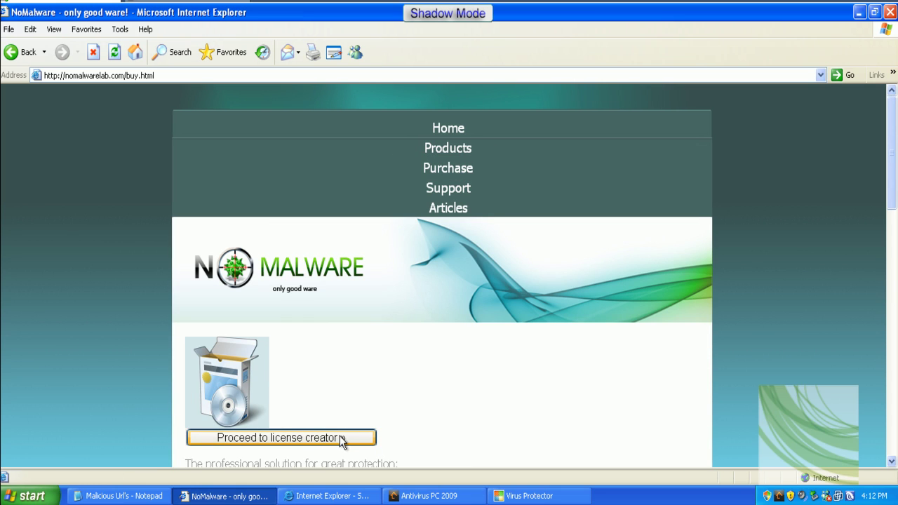
{"action": "scroll", "coordinate": [886, 170], "scroll_direction": "down", "scroll_amount": 5}
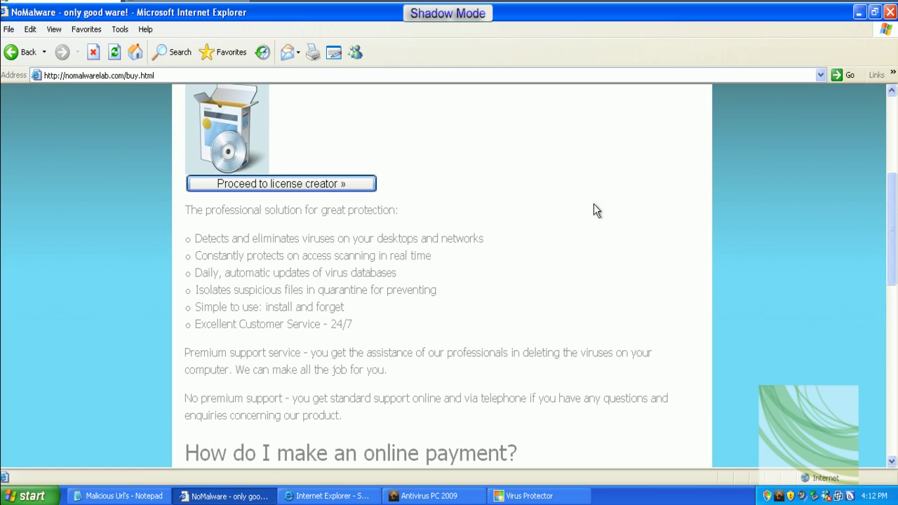
{"action": "left_click", "coordinate": [303, 184]}
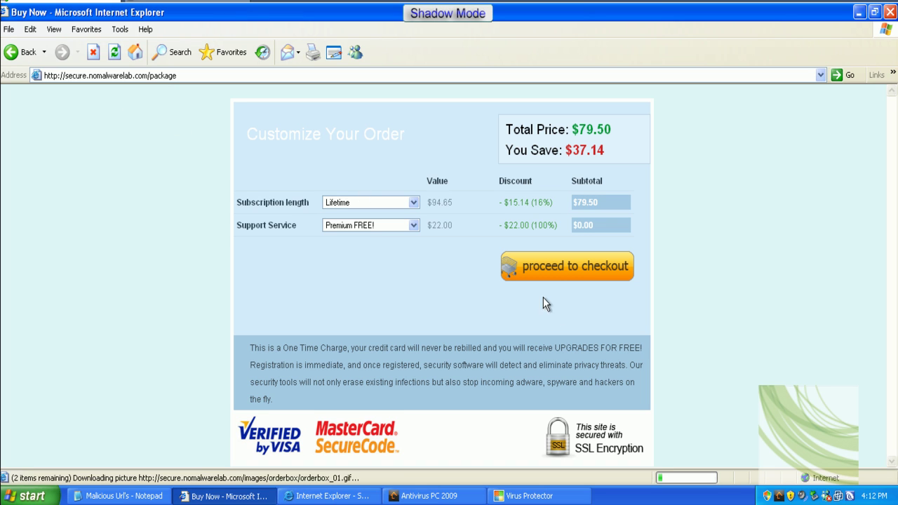
{"action": "left_click", "coordinate": [11, 53]}
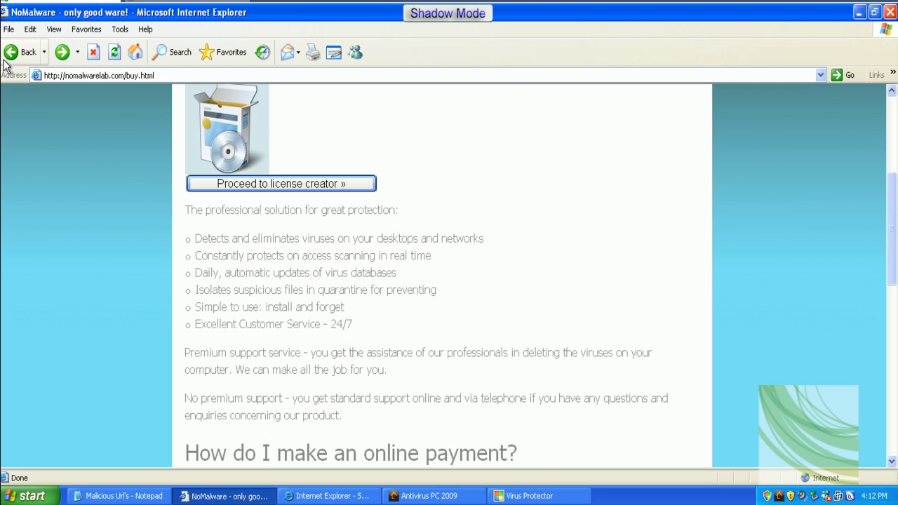
{"action": "left_click", "coordinate": [7, 60]}
{"action": "left_click", "coordinate": [7, 61]}
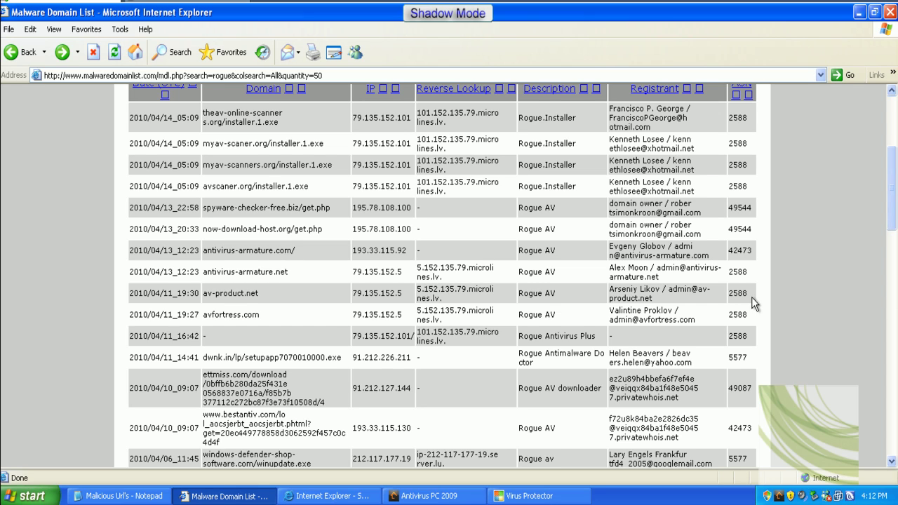
Step: Minimize Virus Protector, run flash_player_update.exe, and select the antiviruspc-update.com setup URL
{"action": "left_click", "coordinate": [533, 496]}
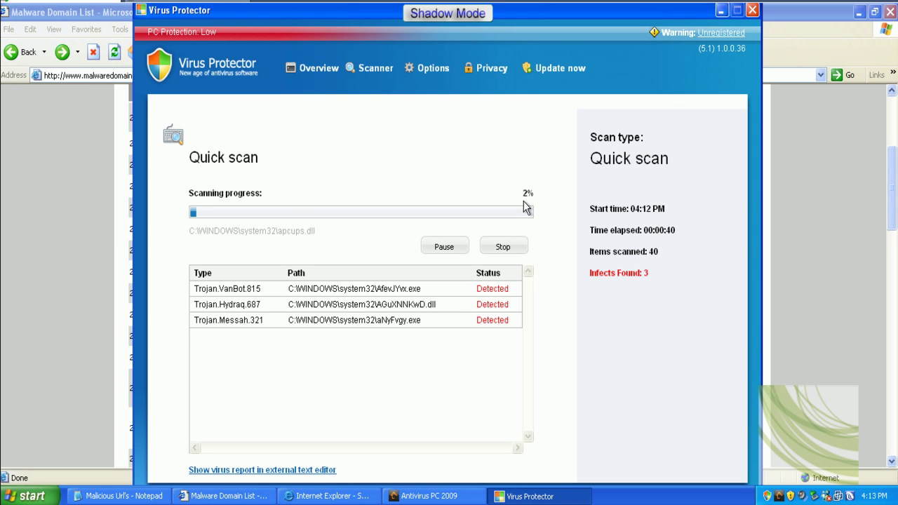
{"action": "left_click", "coordinate": [721, 11]}
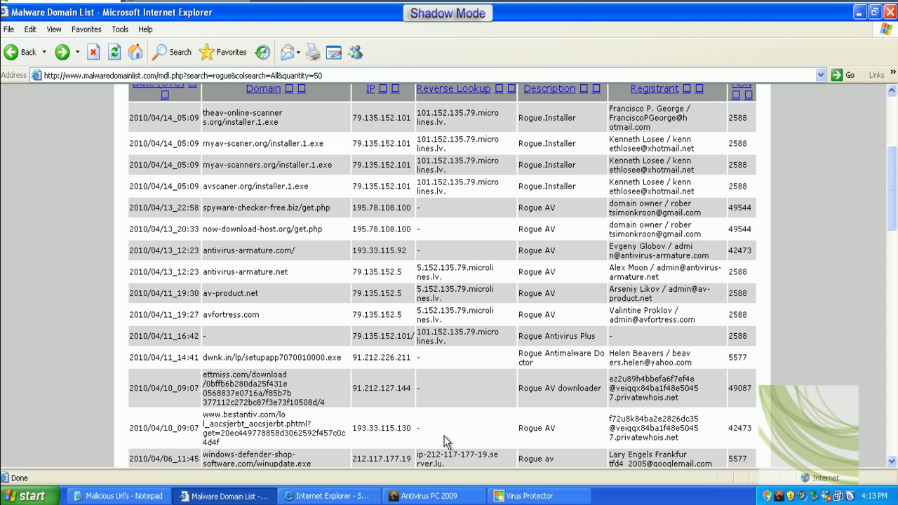
{"action": "left_click", "coordinate": [330, 496]}
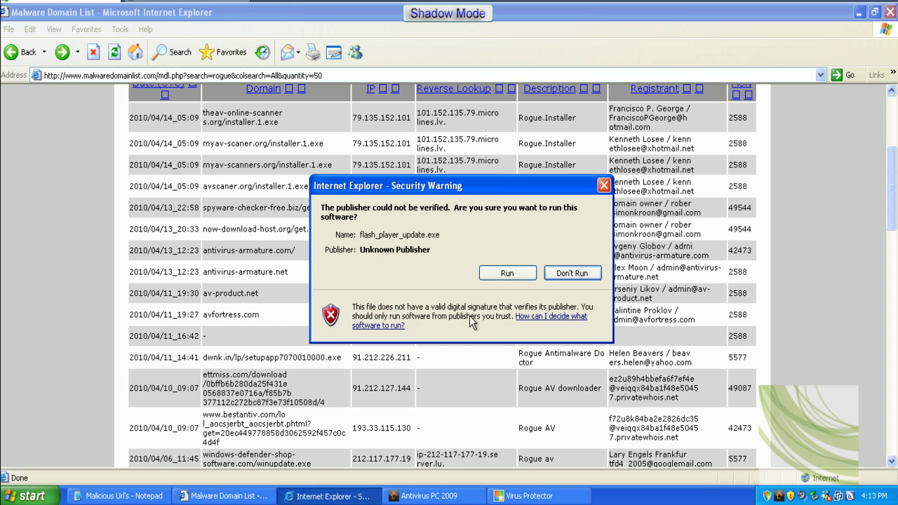
{"action": "left_click", "coordinate": [505, 277]}
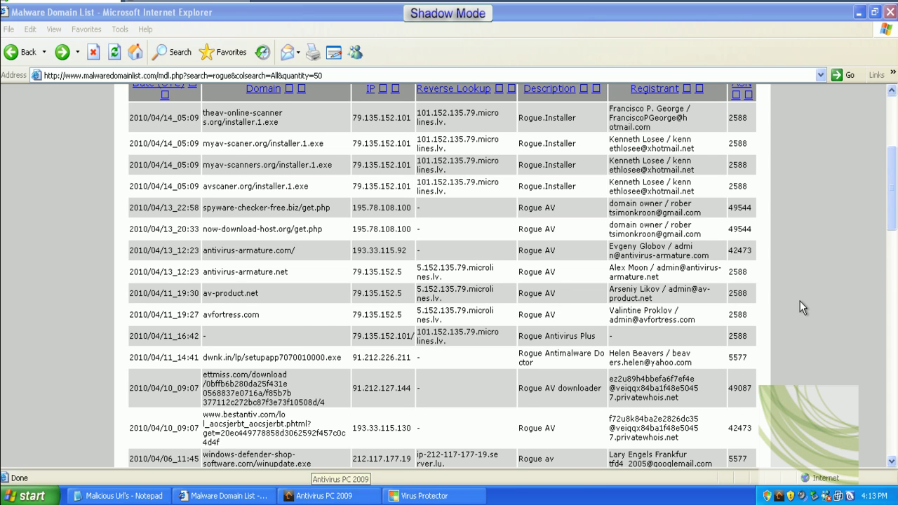
{"action": "scroll", "coordinate": [575, 377], "scroll_direction": "down", "scroll_amount": 7}
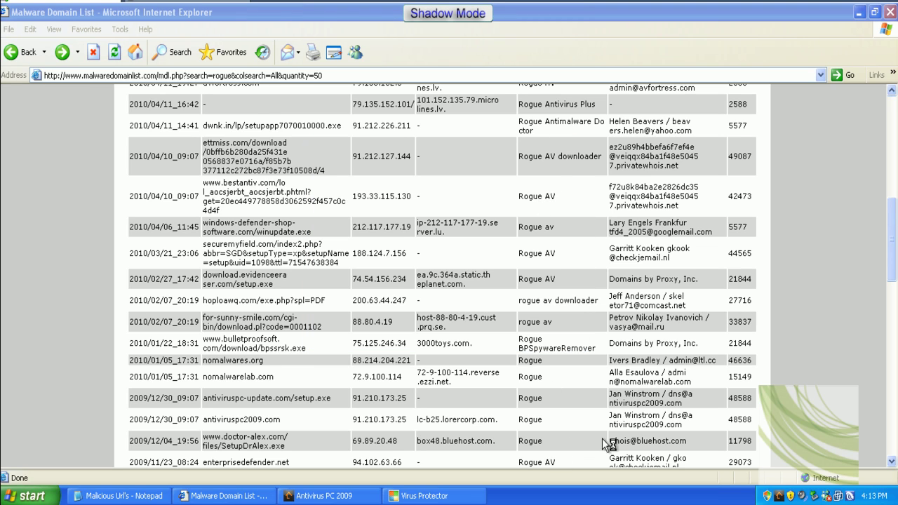
{"action": "triple_click", "coordinate": [311, 398]}
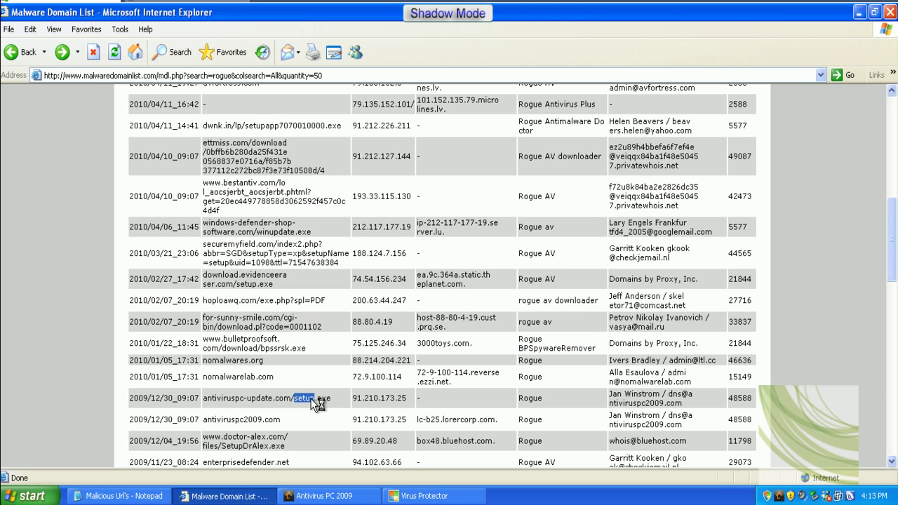
Step: Copy the antiviruspc2009.com domain from the malware domain table
{"action": "right_click", "coordinate": [313, 400]}
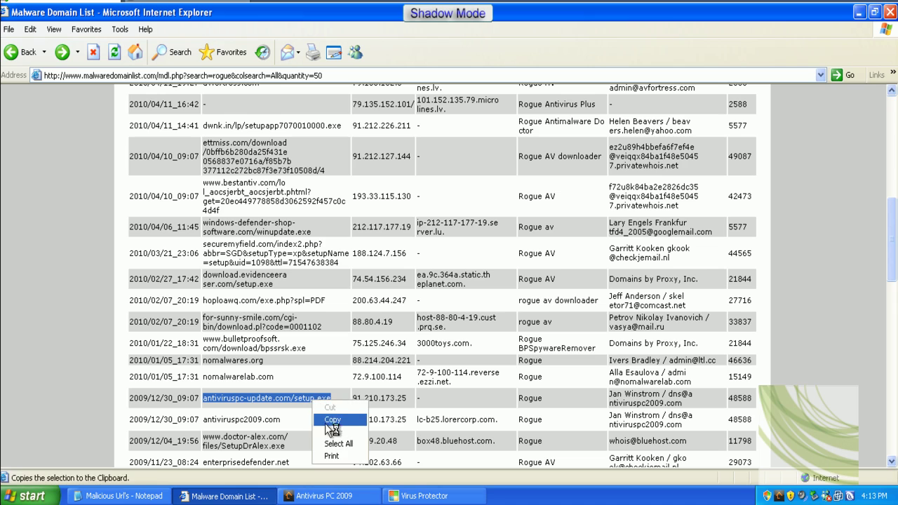
{"action": "triple_click", "coordinate": [267, 421]}
{"action": "right_click", "coordinate": [267, 425]}
{"action": "left_click", "coordinate": [288, 441]}
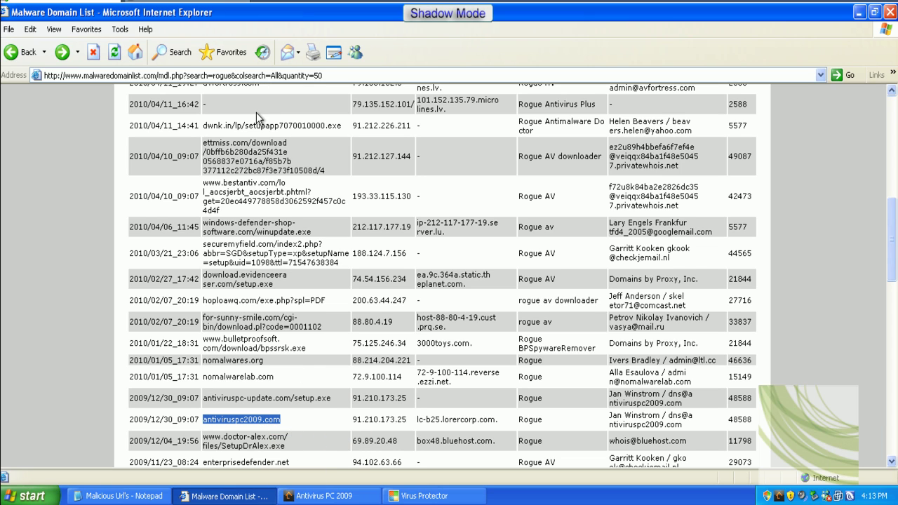
Step: Paste antiviruspc2009.com into the address bar and load the site
{"action": "left_click", "coordinate": [277, 77]}
{"action": "right_click", "coordinate": [279, 79]}
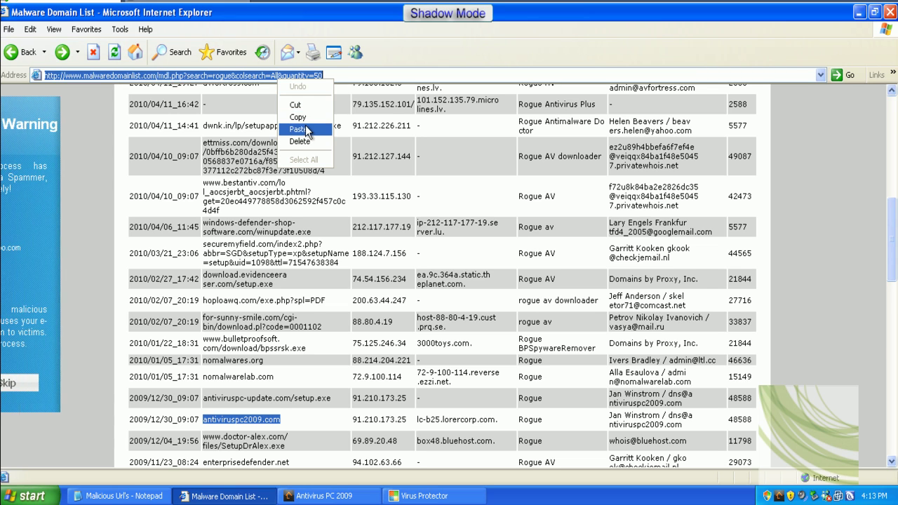
{"action": "left_click", "coordinate": [304, 126]}
{"action": "key", "text": "Return"}
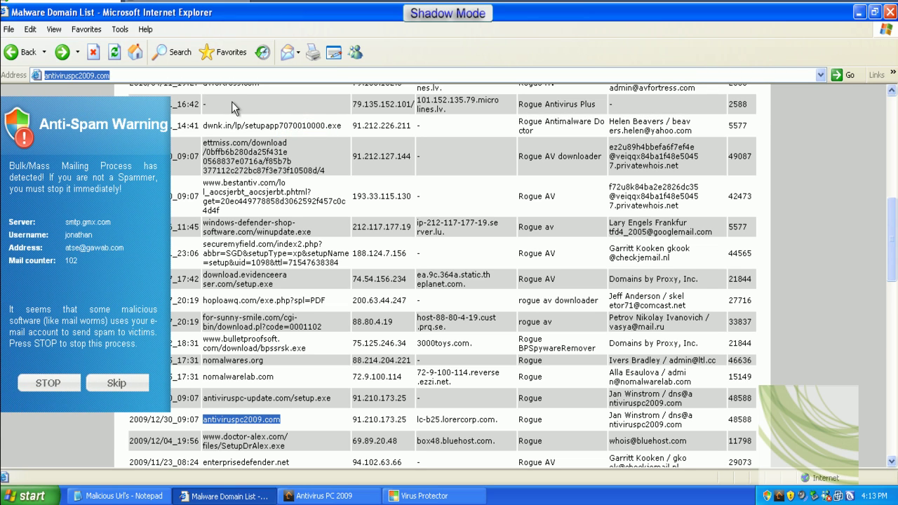
{"action": "left_click", "coordinate": [262, 75]}
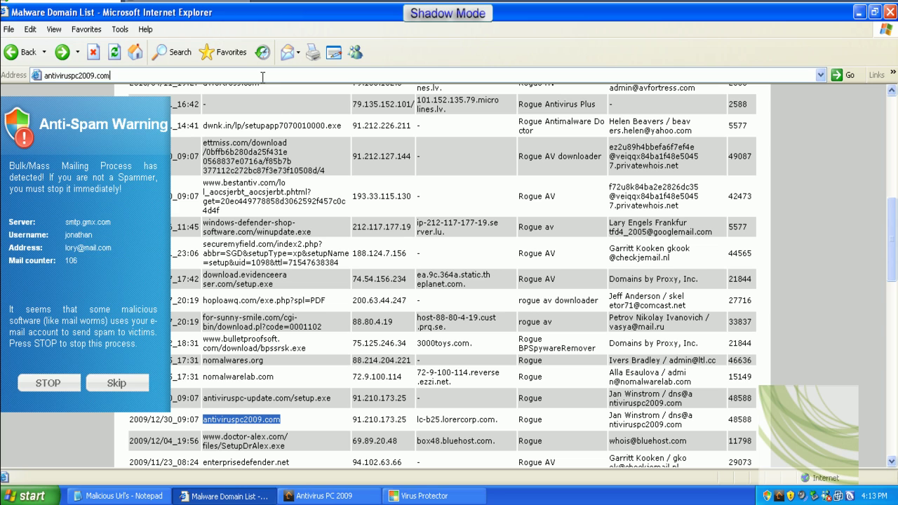
{"action": "double_click", "coordinate": [262, 75]}
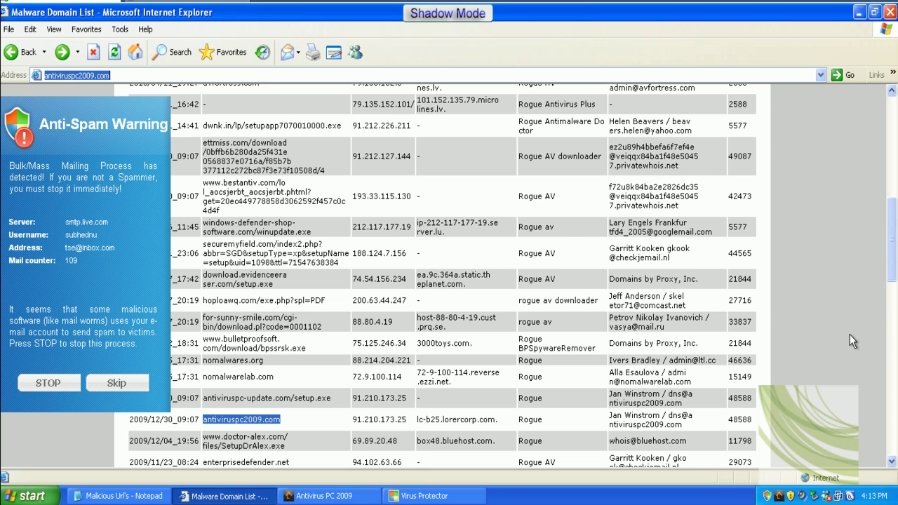
{"action": "left_click", "coordinate": [894, 449]}
{"action": "key", "text": "Return"}
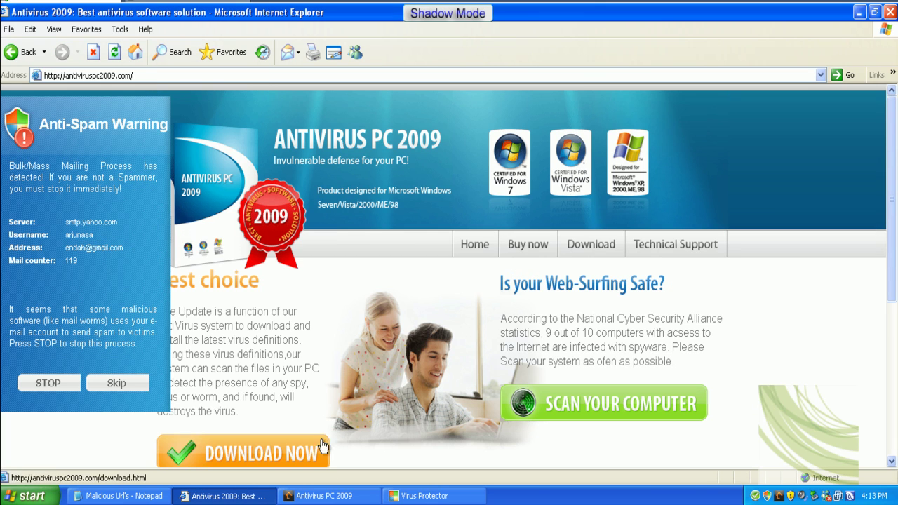
Step: Run the unverified setup.exe from Antivirus PC 2009's download page, then return to the Malware Domain List
{"action": "left_click", "coordinate": [315, 449]}
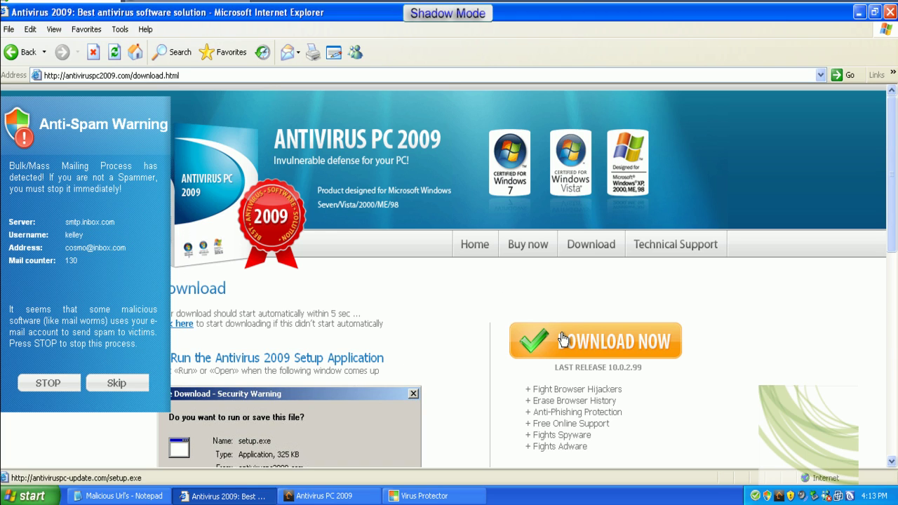
{"action": "left_click", "coordinate": [440, 267]}
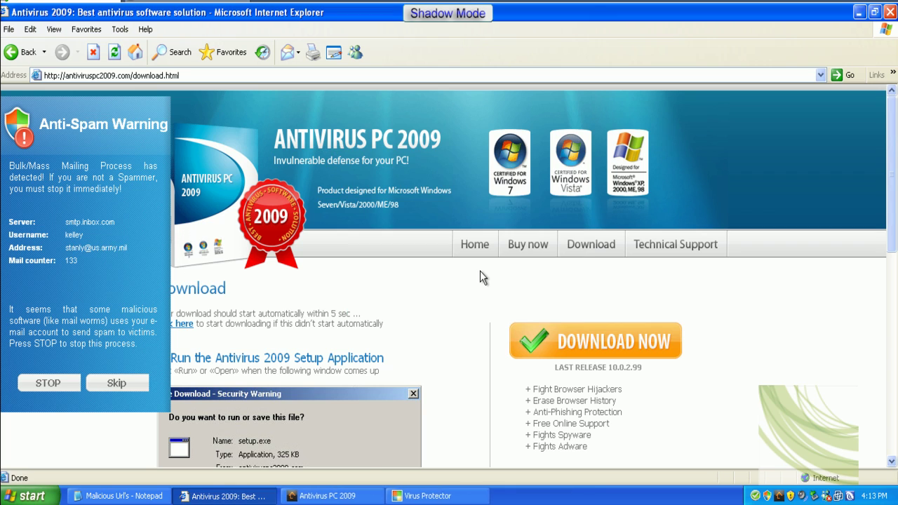
{"action": "left_click", "coordinate": [441, 261]}
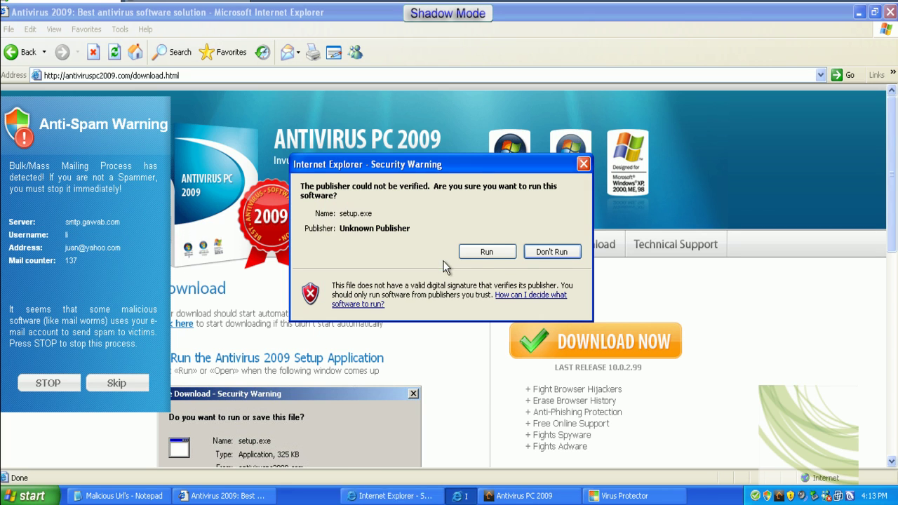
{"action": "left_click", "coordinate": [474, 258]}
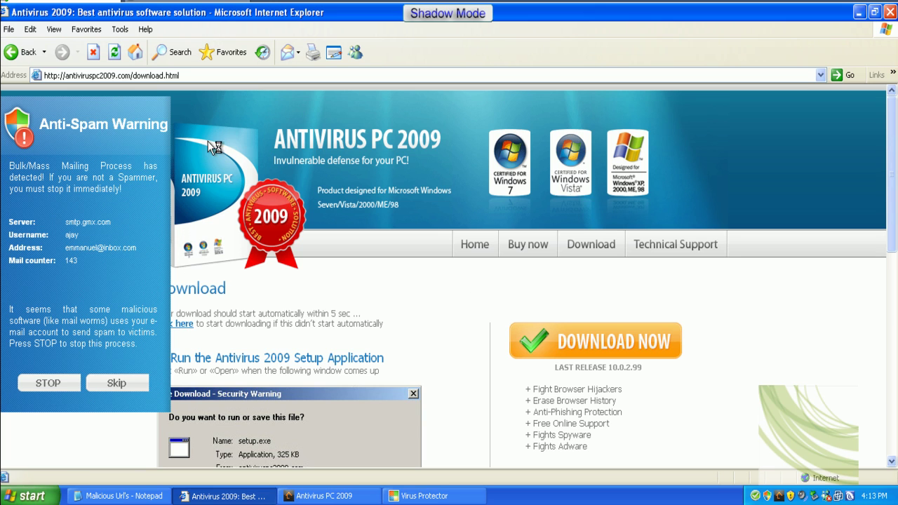
{"action": "left_click", "coordinate": [23, 53]}
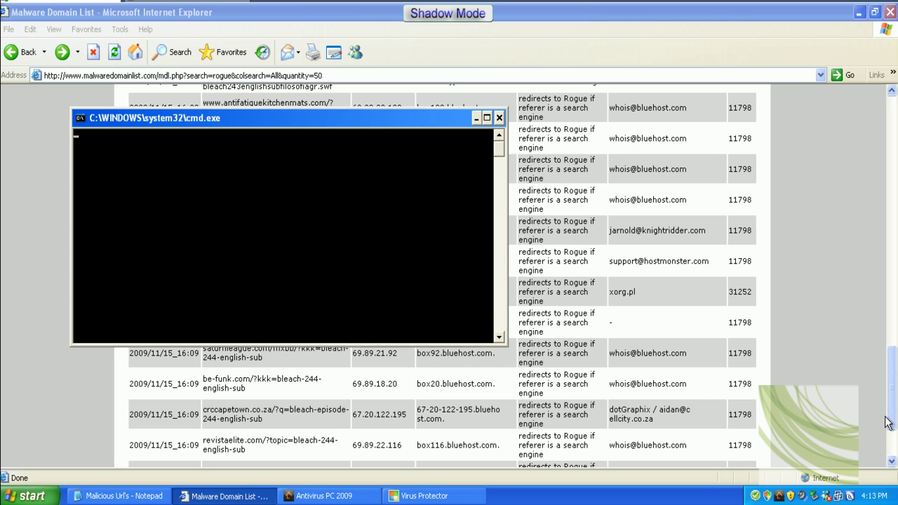
Step: Copy the dwnk.in/lp/setupapp7070010000.exe link from the list and load it in the address bar
{"action": "scroll", "coordinate": [891, 425], "scroll_direction": "down", "scroll_amount": 3}
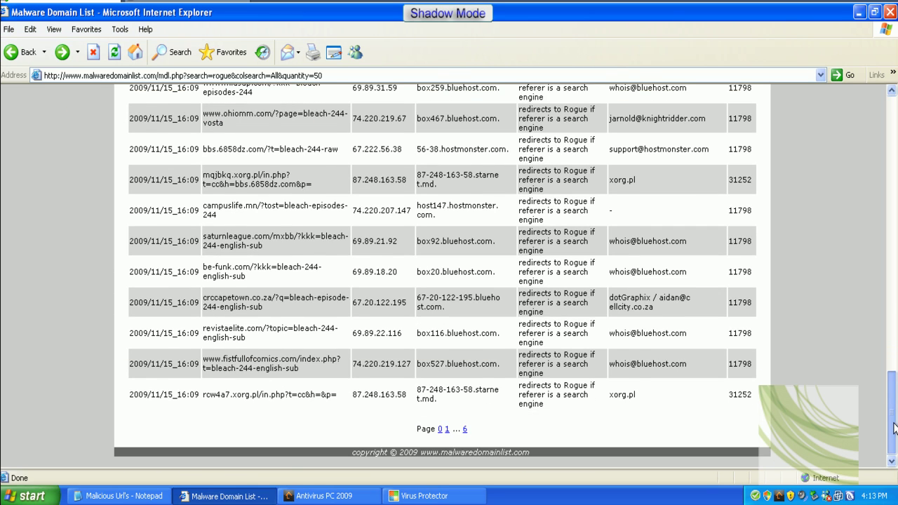
{"action": "left_click_drag", "start_coordinate": [894, 428], "coordinate": [876, 225]}
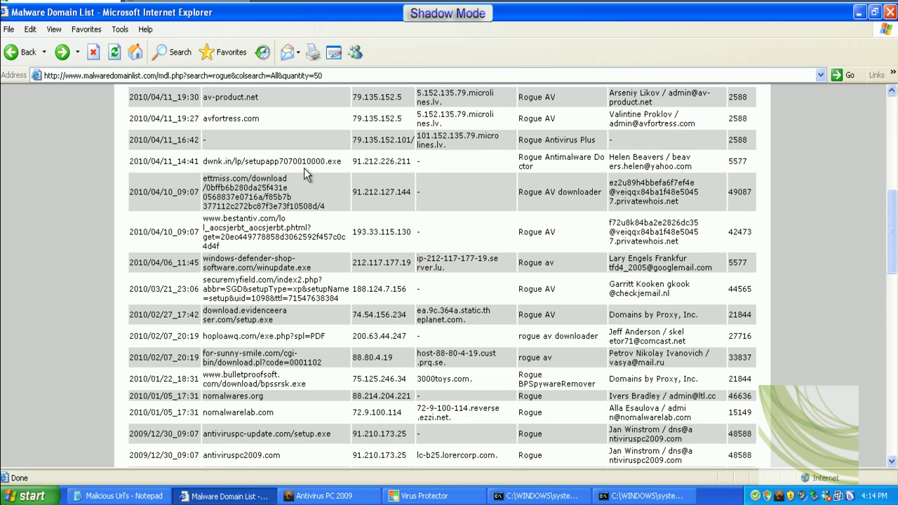
{"action": "triple_click", "coordinate": [305, 163]}
{"action": "right_click", "coordinate": [309, 163]}
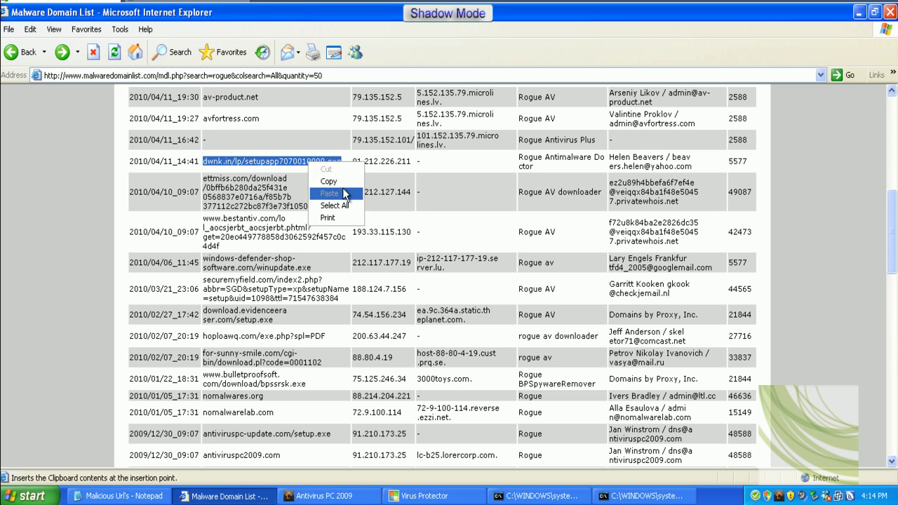
{"action": "left_click", "coordinate": [330, 181]}
{"action": "left_click", "coordinate": [282, 75]}
{"action": "right_click", "coordinate": [282, 75]}
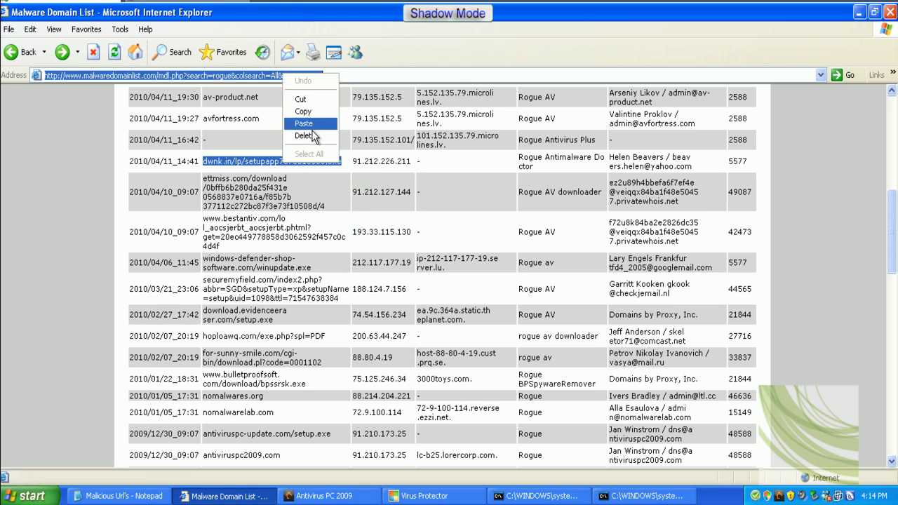
{"action": "left_click", "coordinate": [312, 124]}
{"action": "key", "text": "Return"}
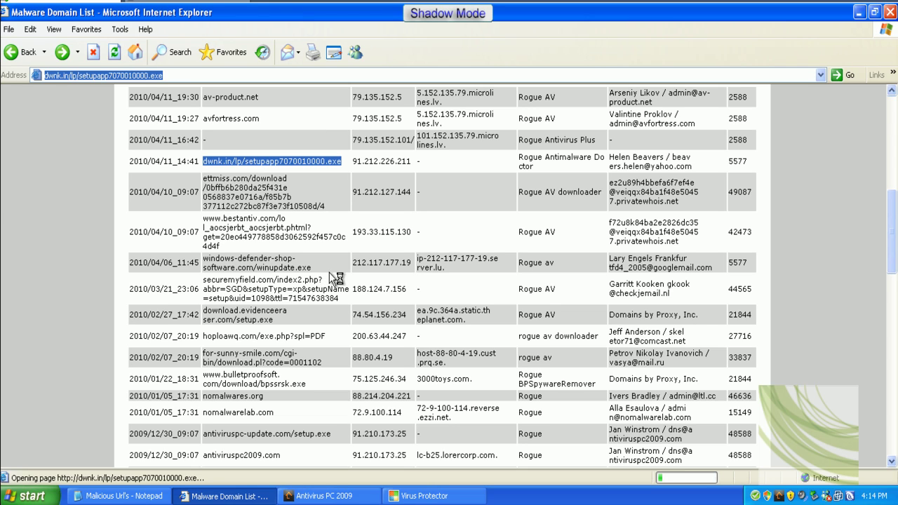
Step: Copy the windows-defender-shop-software.com/winupdate.exe link and load it in the address bar
{"action": "triple_click", "coordinate": [307, 266]}
{"action": "right_click", "coordinate": [306, 267]}
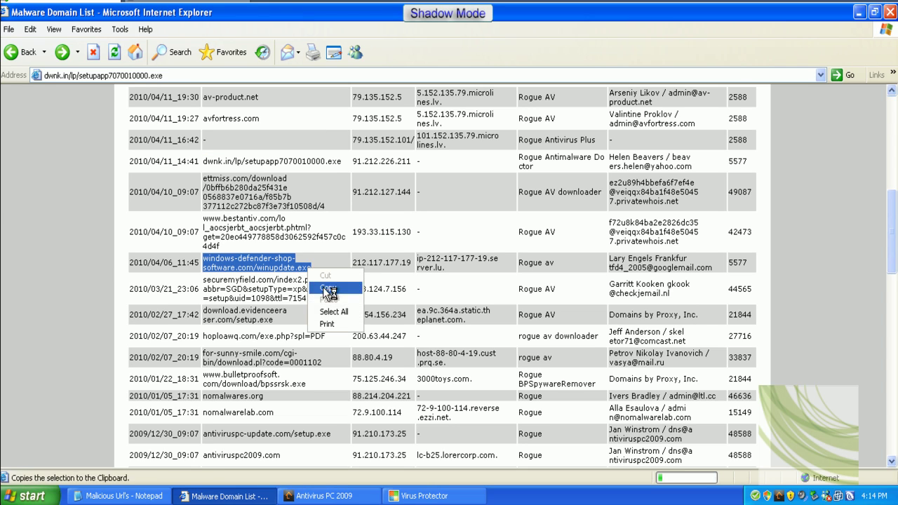
{"action": "left_click", "coordinate": [339, 289]}
{"action": "left_click", "coordinate": [284, 74]}
{"action": "right_click", "coordinate": [285, 73]}
{"action": "left_click", "coordinate": [307, 132]}
{"action": "key", "text": "Return"}
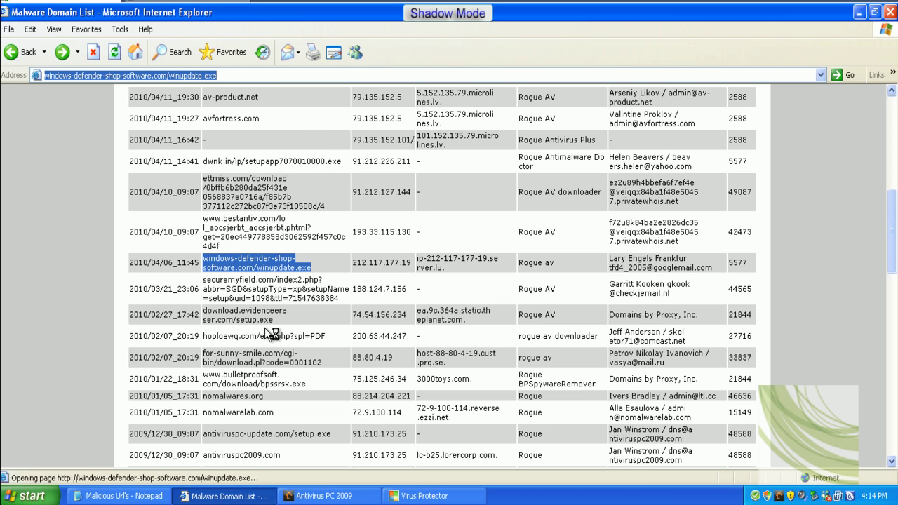
Step: Run winupdate.exe from the download prompt and select the download.evidenceeraser.com/setup.exe entry
{"action": "left_click", "coordinate": [260, 319]}
{"action": "left_click", "coordinate": [438, 261]}
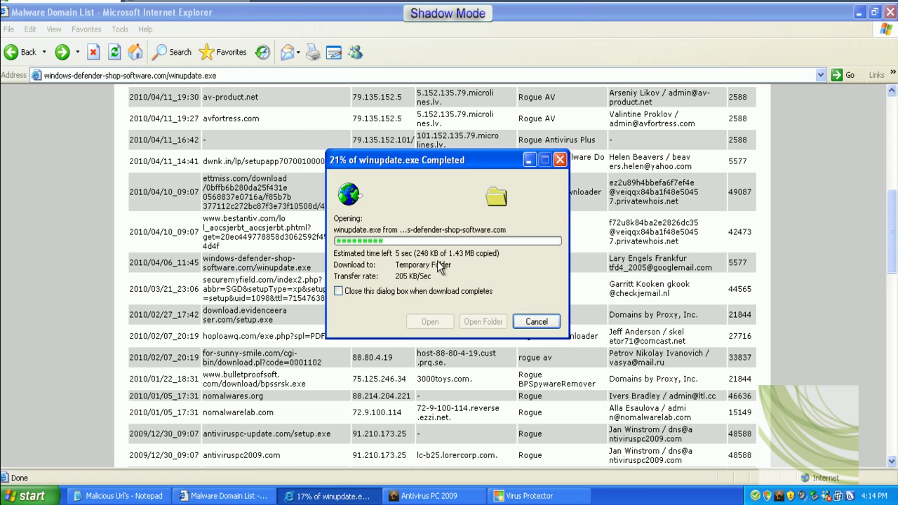
{"action": "left_click", "coordinate": [278, 317]}
{"action": "double_click", "coordinate": [279, 317]}
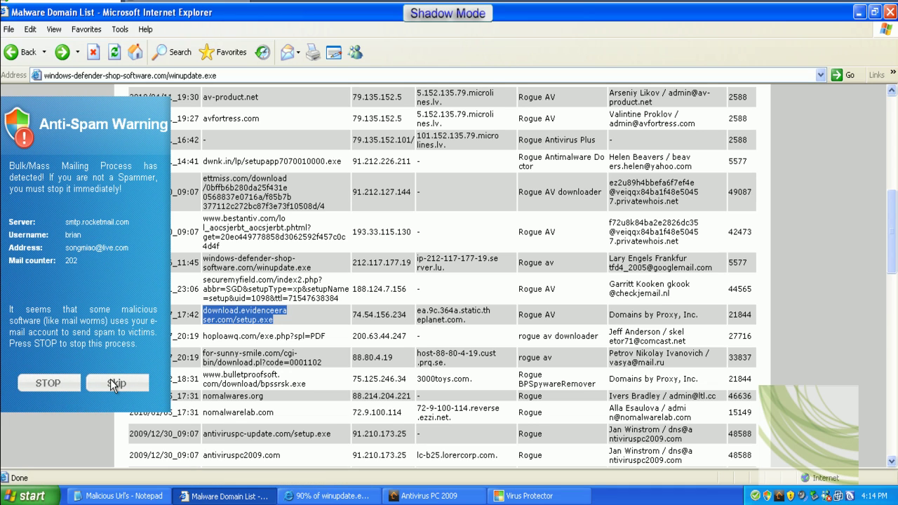
Step: Skip the Anti-Spam Warning popup and minimize Internet Explorer
{"action": "left_click", "coordinate": [116, 383]}
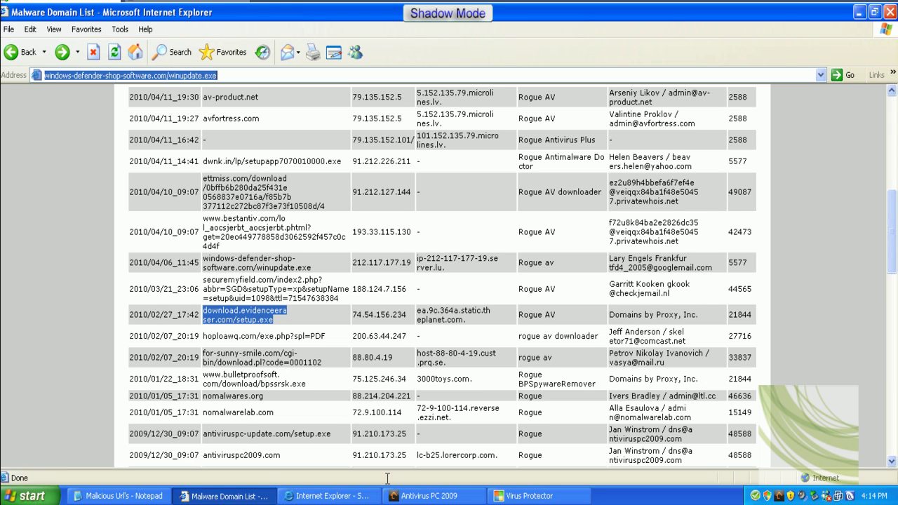
{"action": "key", "text": "super"}
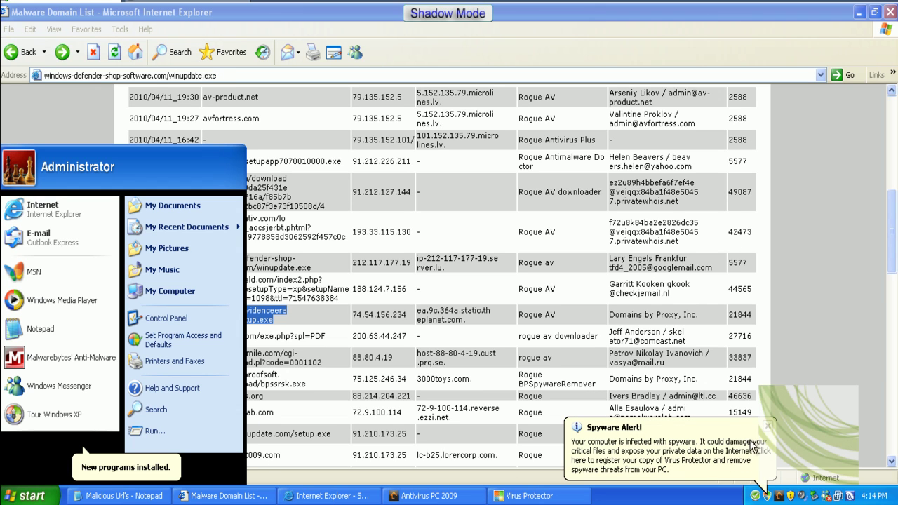
{"action": "left_click", "coordinate": [771, 430]}
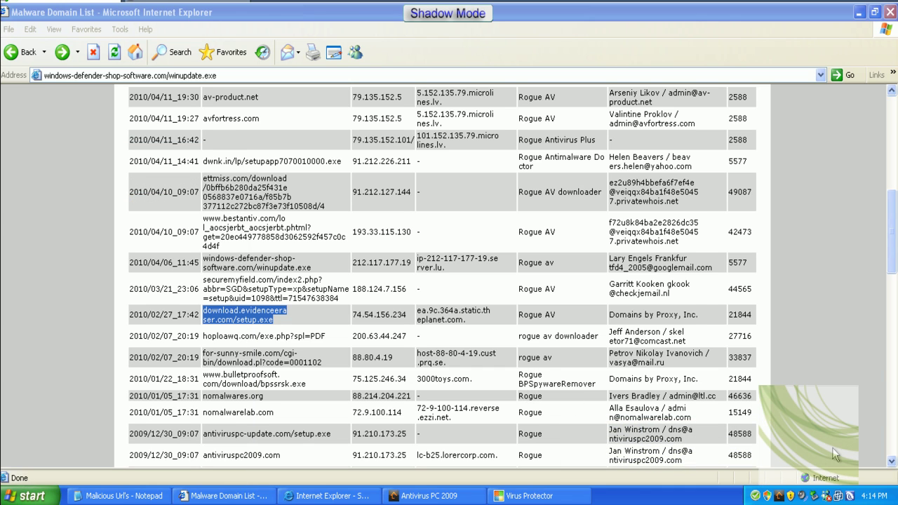
{"action": "left_click", "coordinate": [864, 15]}
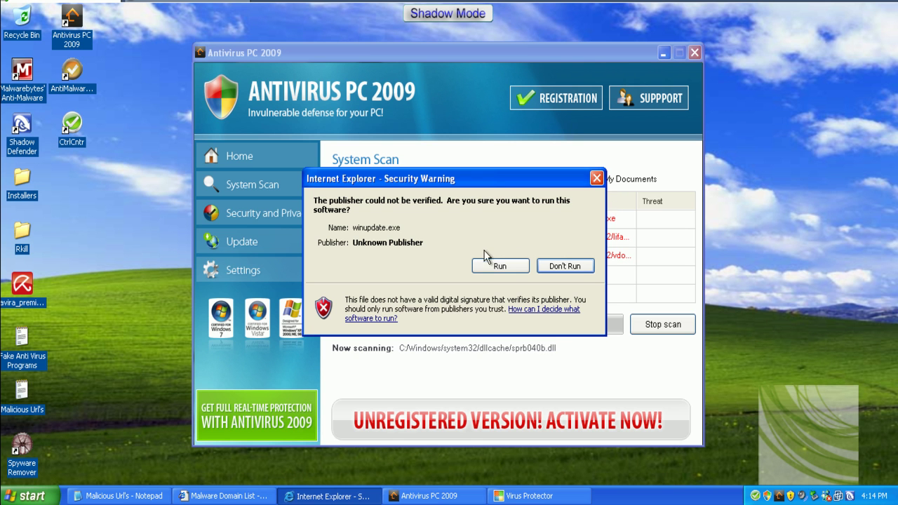
Step: Run the unverified winupdate.exe and minimize Antivirus PC 2009 to clear the desktop
{"action": "left_click", "coordinate": [511, 265]}
{"action": "left_click", "coordinate": [663, 53]}
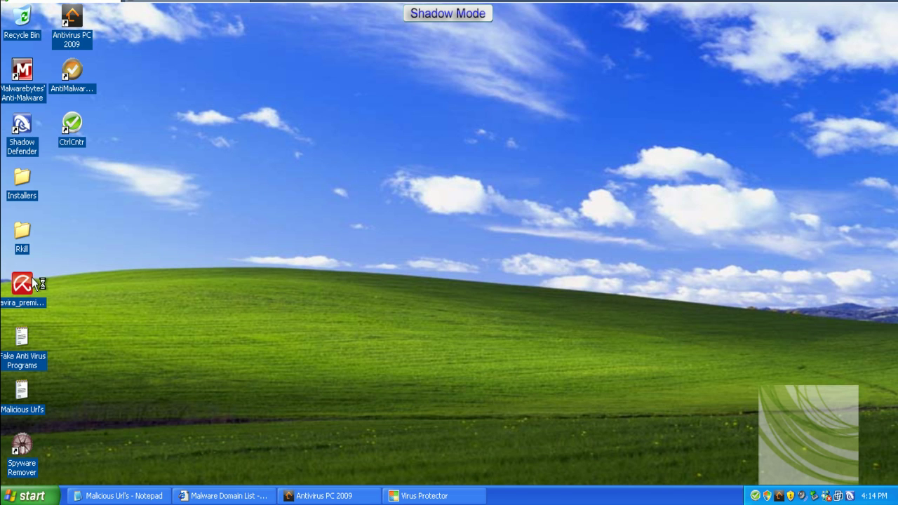
{"action": "left_click", "coordinate": [32, 495]}
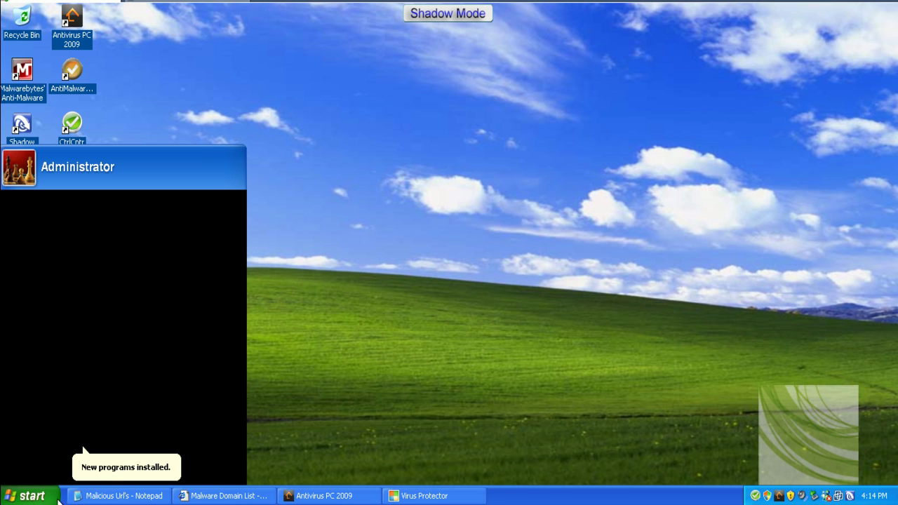
{"action": "left_click", "coordinate": [35, 499]}
{"action": "left_click", "coordinate": [36, 499]}
Step: Glance at Shadow Defender's tray options, then restart the computer from the Start menu
{"action": "right_click", "coordinate": [827, 497]}
{"action": "left_click", "coordinate": [333, 324]}
{"action": "left_click", "coordinate": [41, 496]}
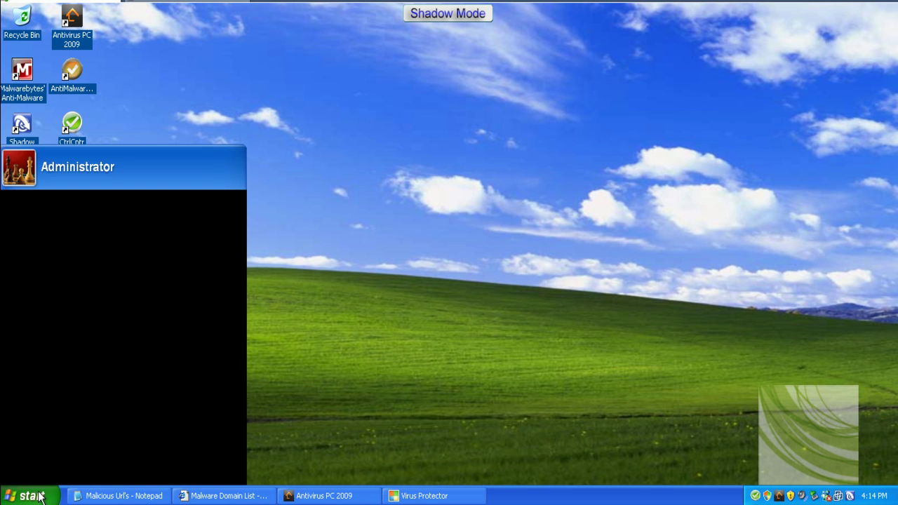
{"action": "left_click", "coordinate": [202, 471]}
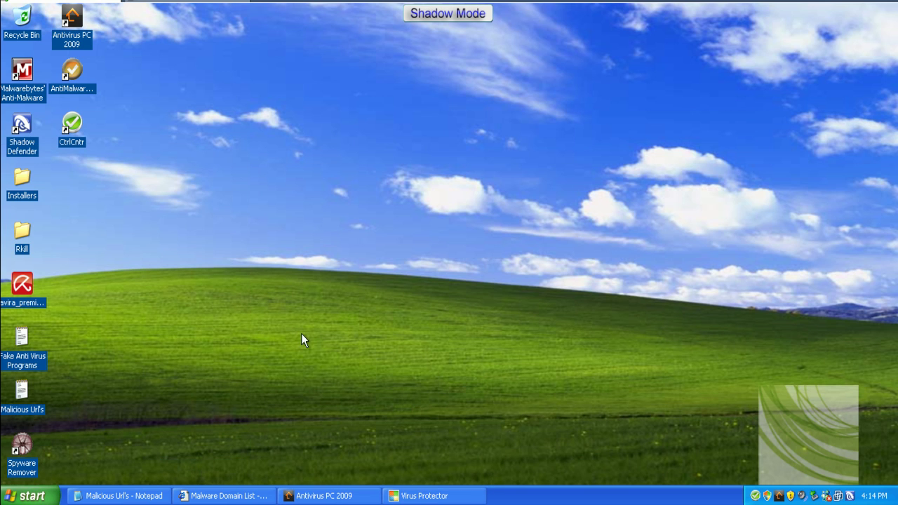
{"action": "left_click", "coordinate": [503, 178]}
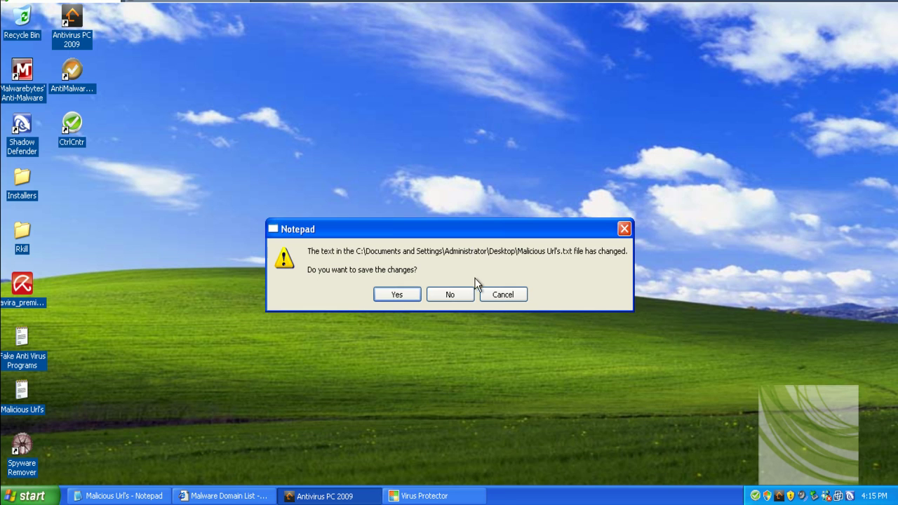
Step: Cancel the Notepad save prompt and reopen the Malicious Url's text file
{"action": "left_click", "coordinate": [502, 295]}
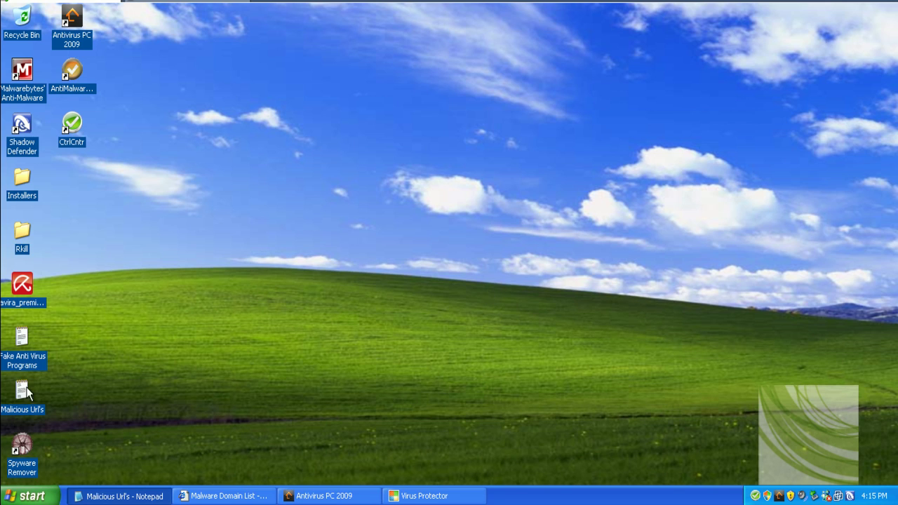
{"action": "left_click", "coordinate": [39, 362]}
{"action": "double_click", "coordinate": [25, 394]}
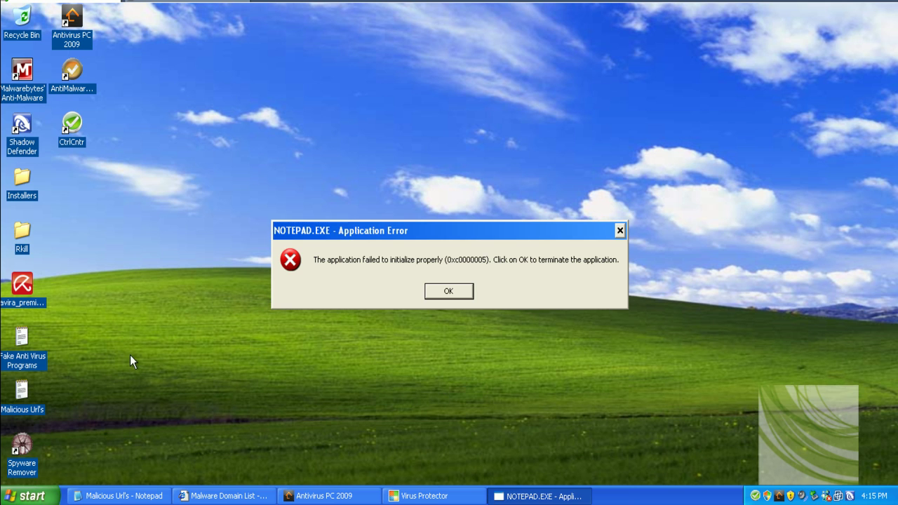
Step: Restart Windows XP and let it boot to a clean desktop without the rogue shortcuts
{"action": "left_click", "coordinate": [28, 496]}
{"action": "left_click", "coordinate": [186, 469]}
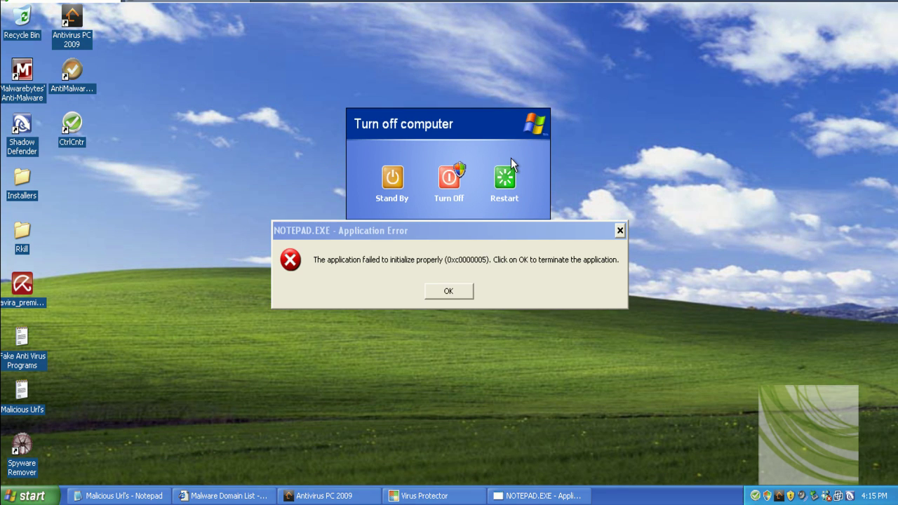
{"action": "left_click", "coordinate": [507, 169]}
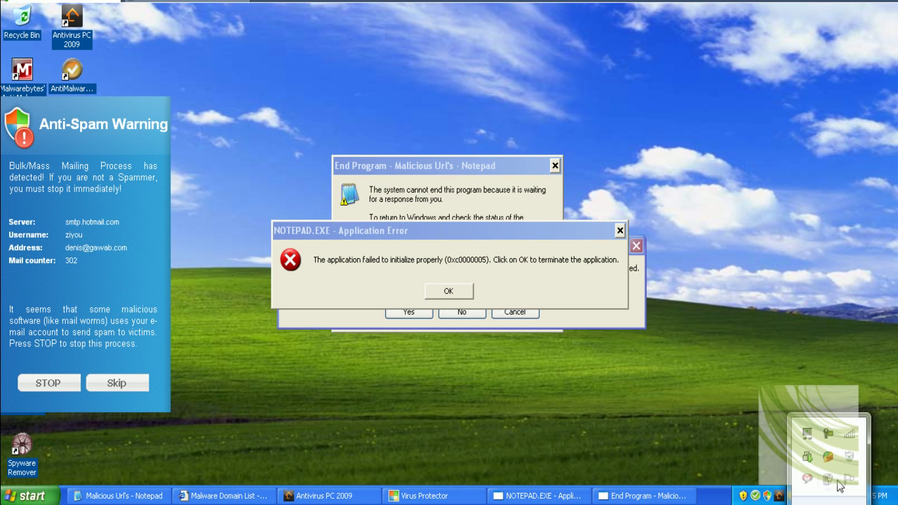
{"action": "mouse_move", "coordinate": [835, 449]}
{"action": "left_click", "coordinate": [833, 466]}
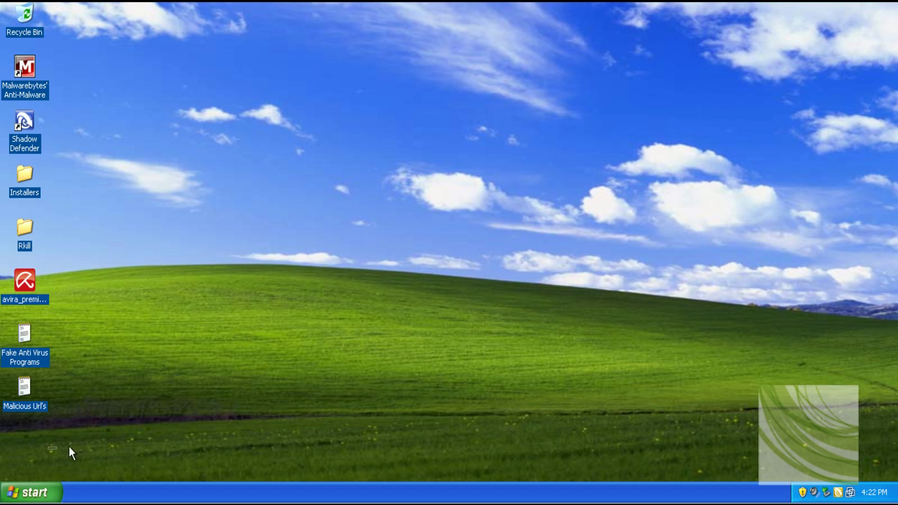
{"action": "left_click_drag", "start_coordinate": [75, 447], "coordinate": [70, 246]}
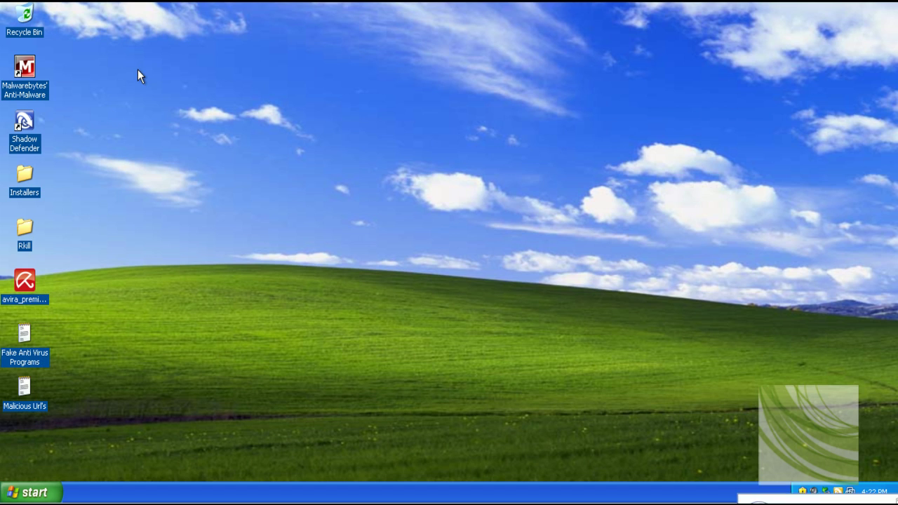
{"action": "left_click_drag", "start_coordinate": [141, 174], "coordinate": [49, 462]}
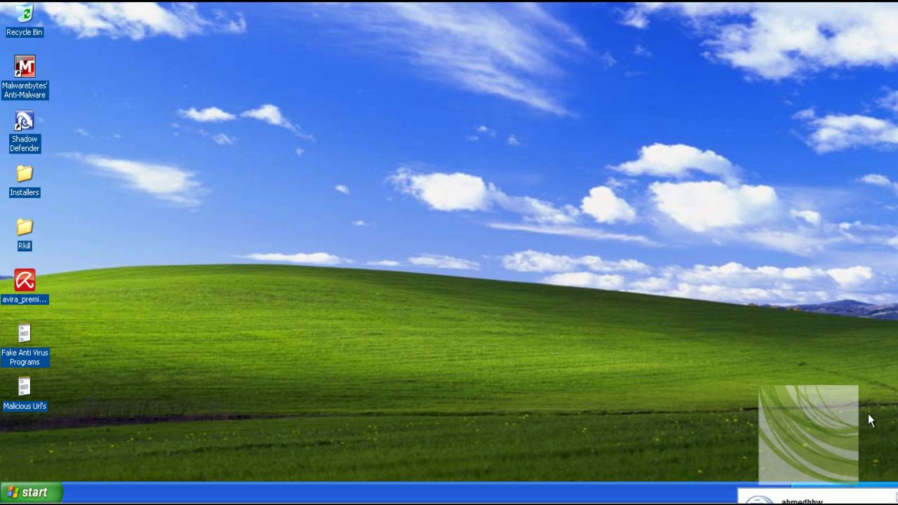